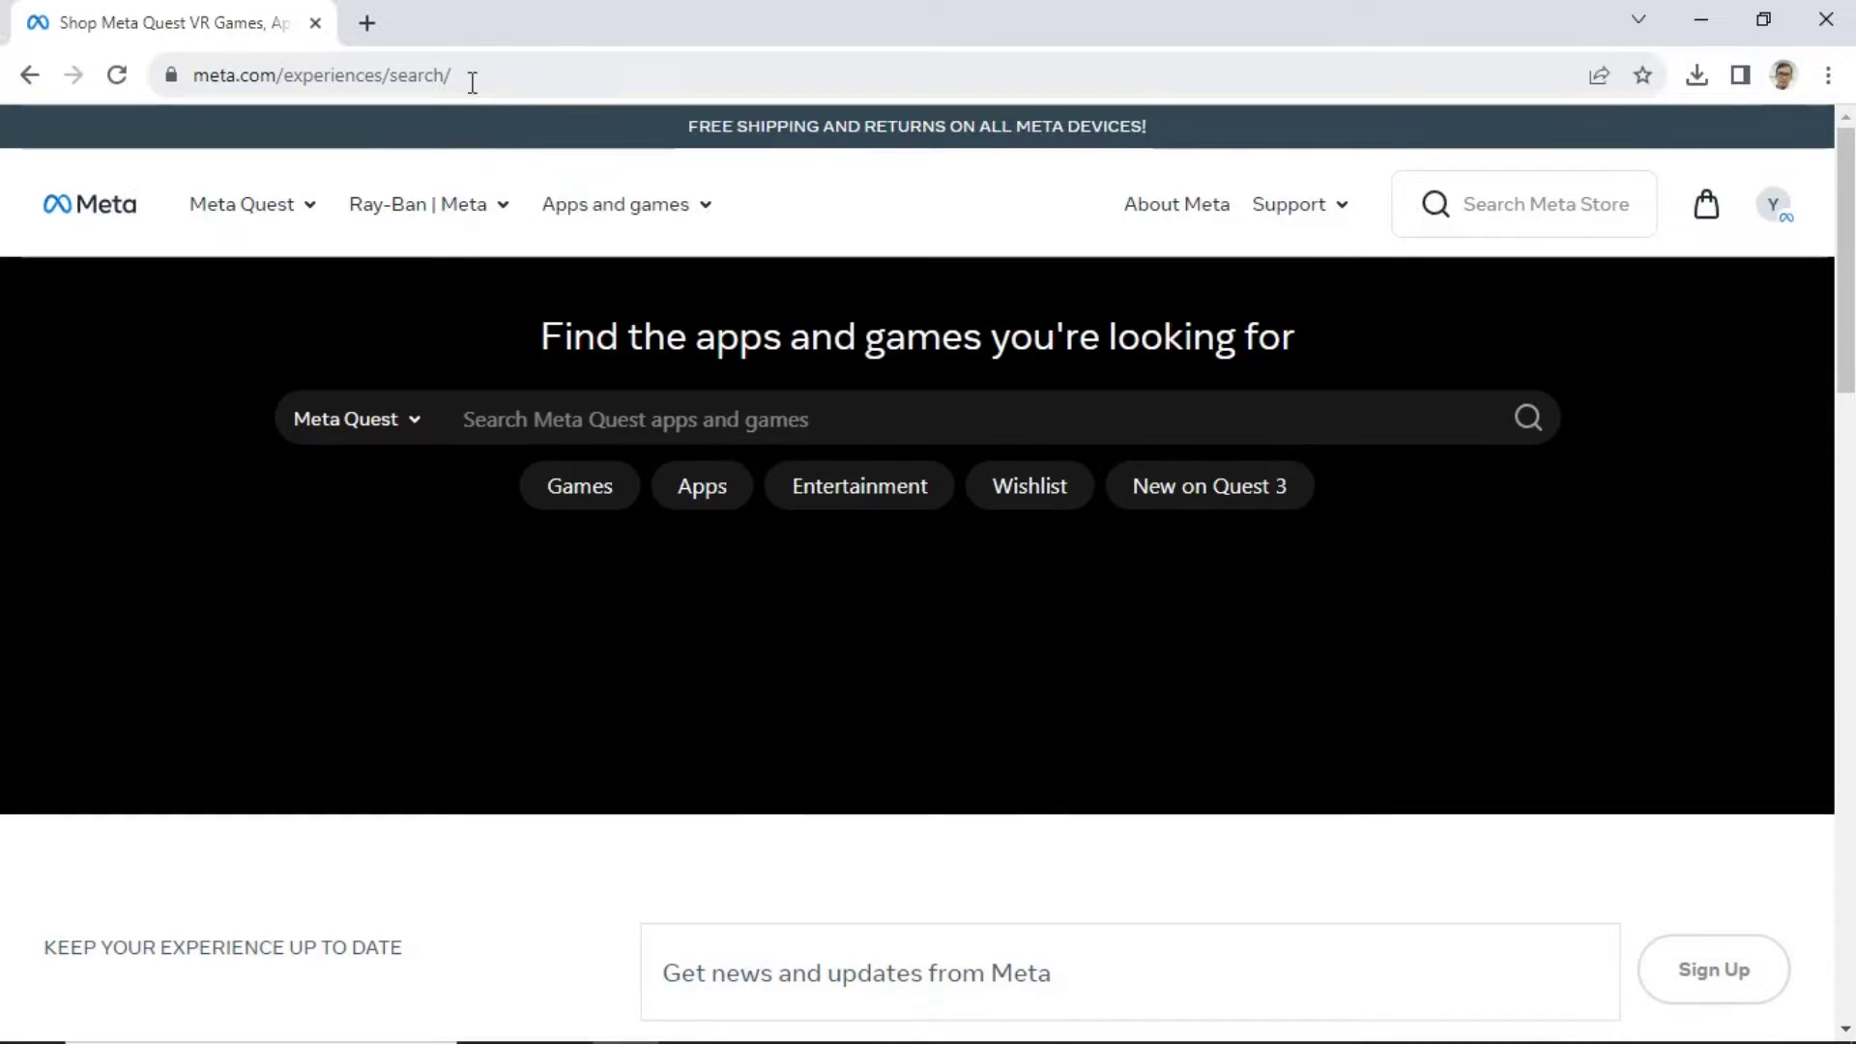
Go to meta.com/experiences/search/ to bring up the Meta Store apps and games search page
click(479, 75)
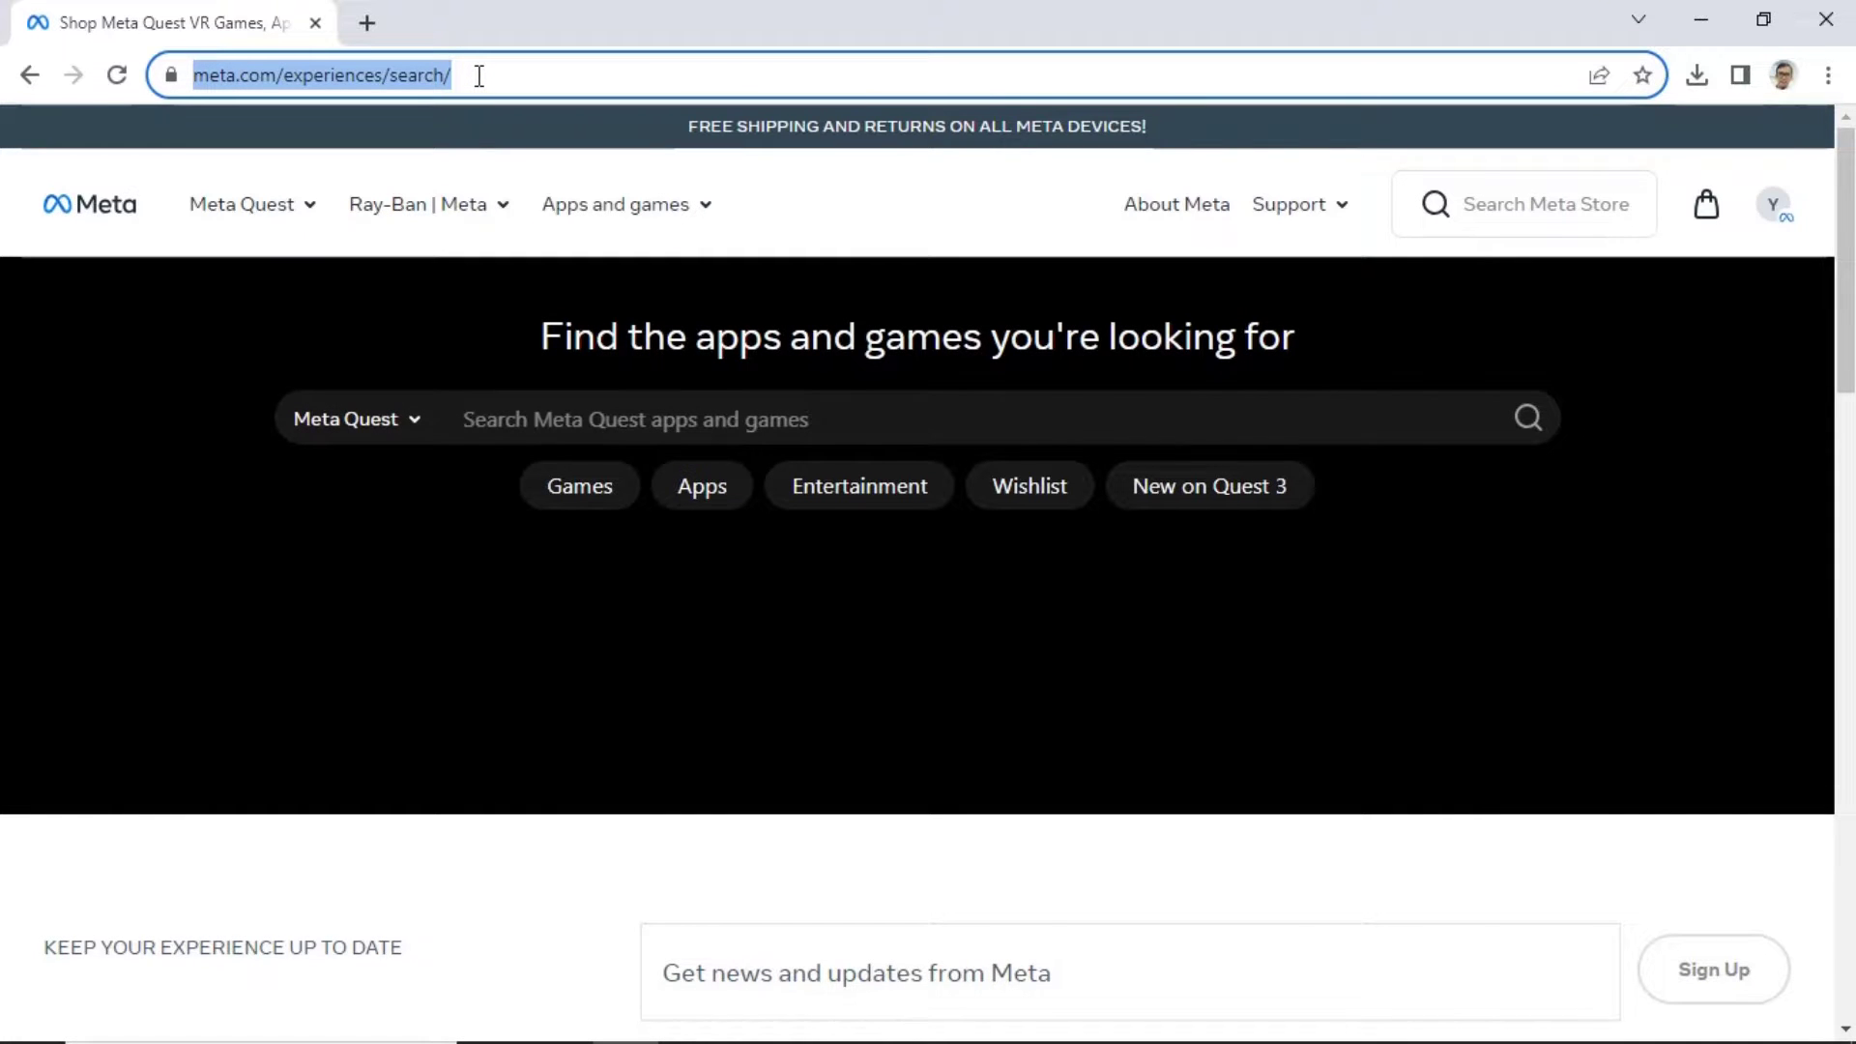
Search the Meta Store for 'sketchup' and open the SketchUp Viewer product page from the results
click(605, 421)
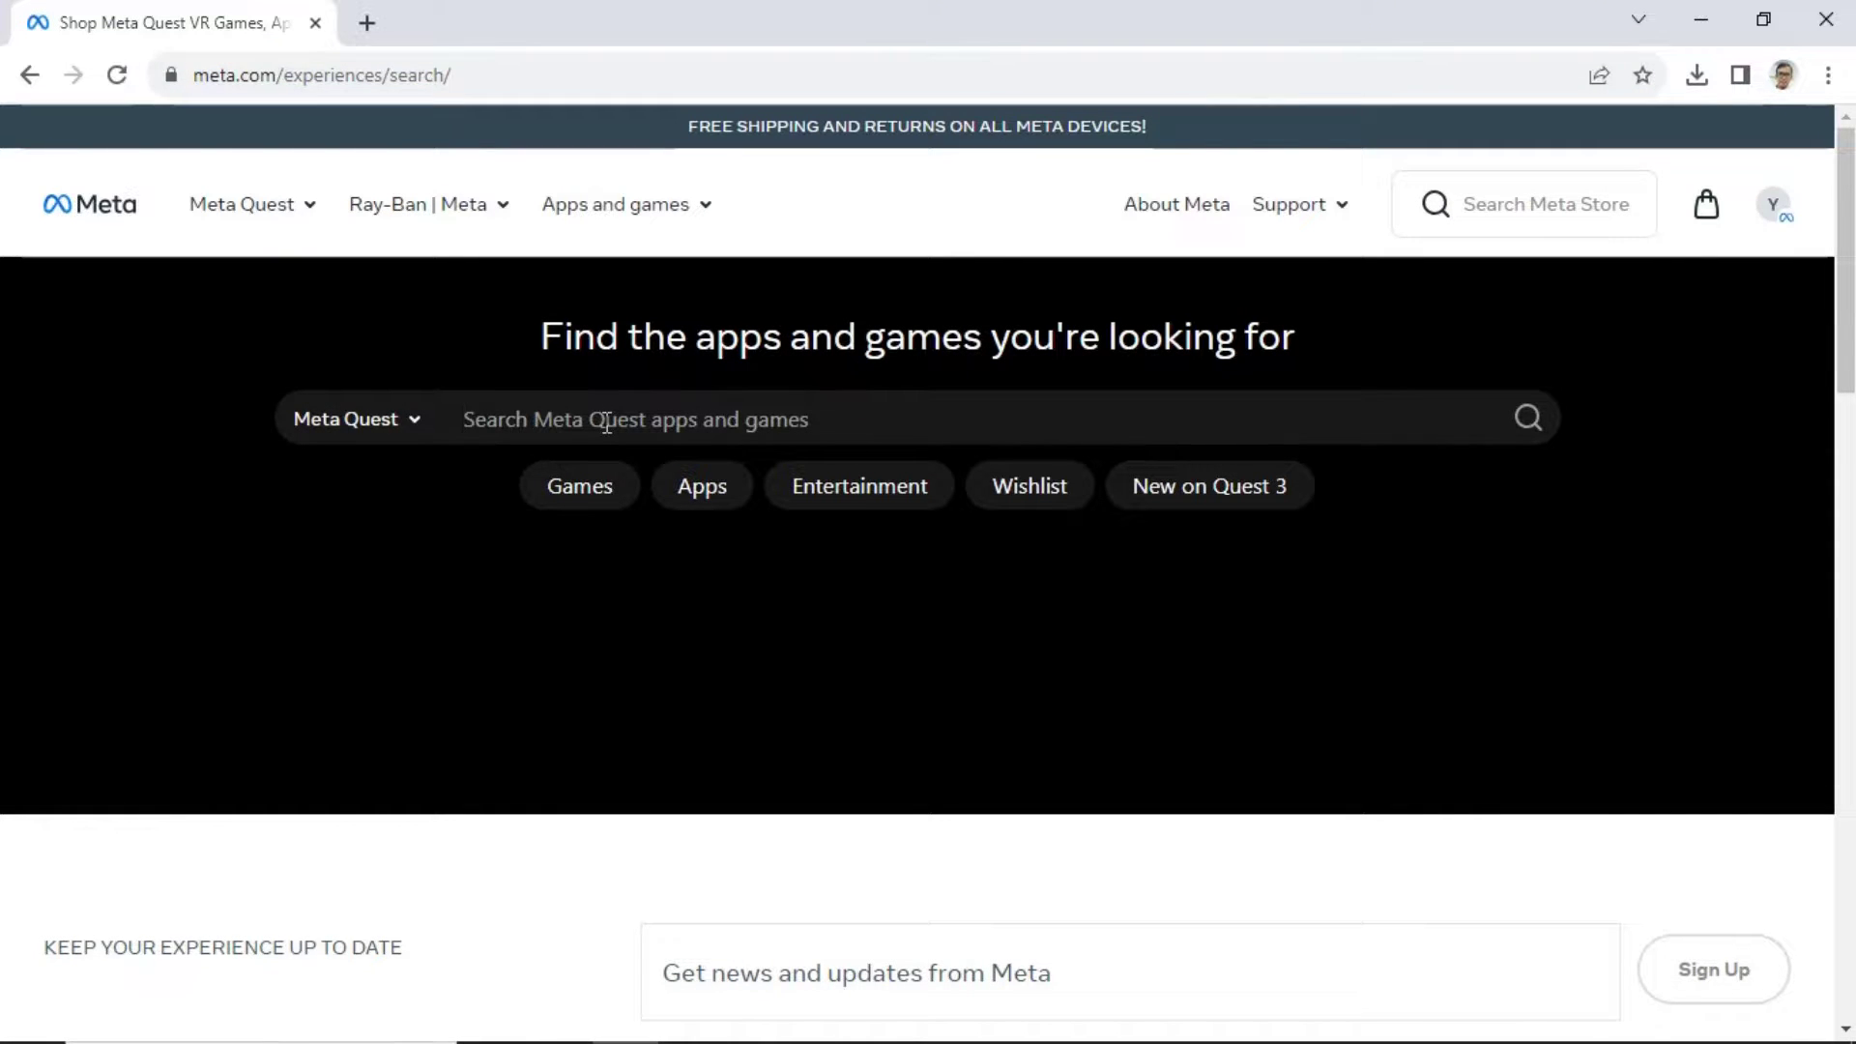
text(sketchu)
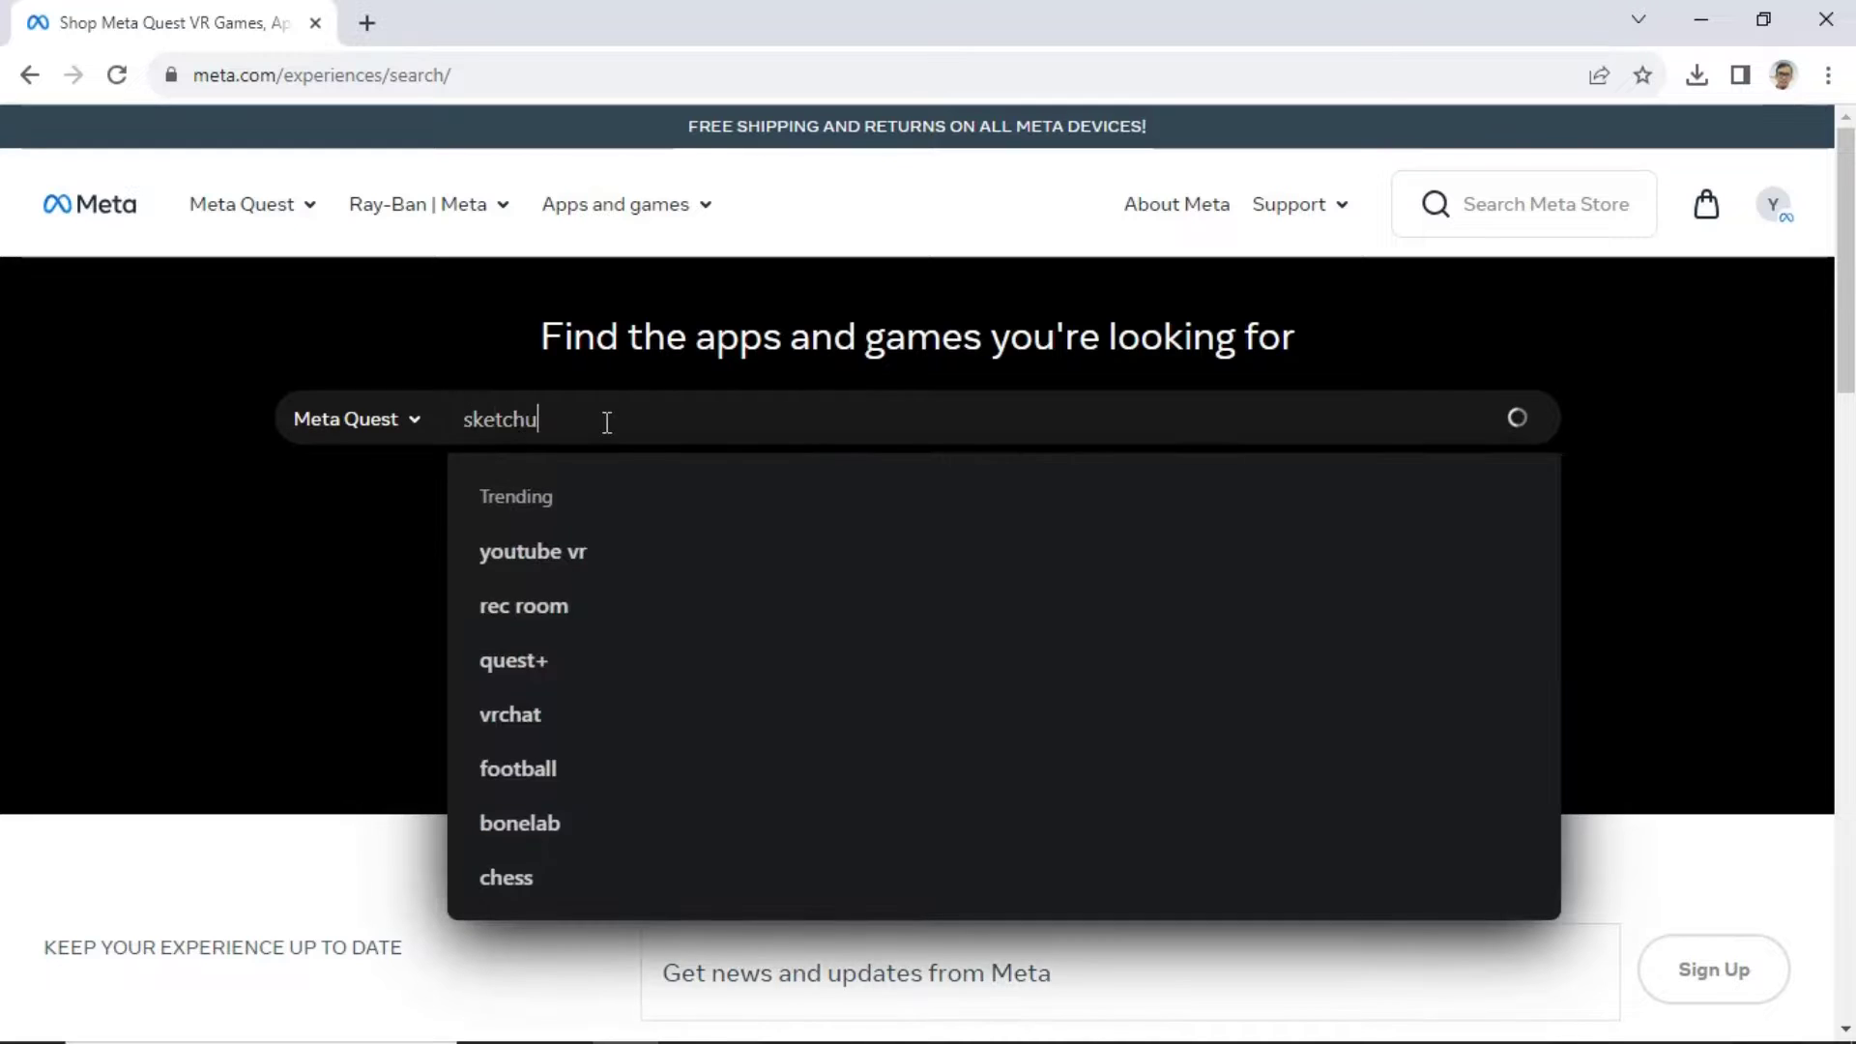
text(p)
key(Return)
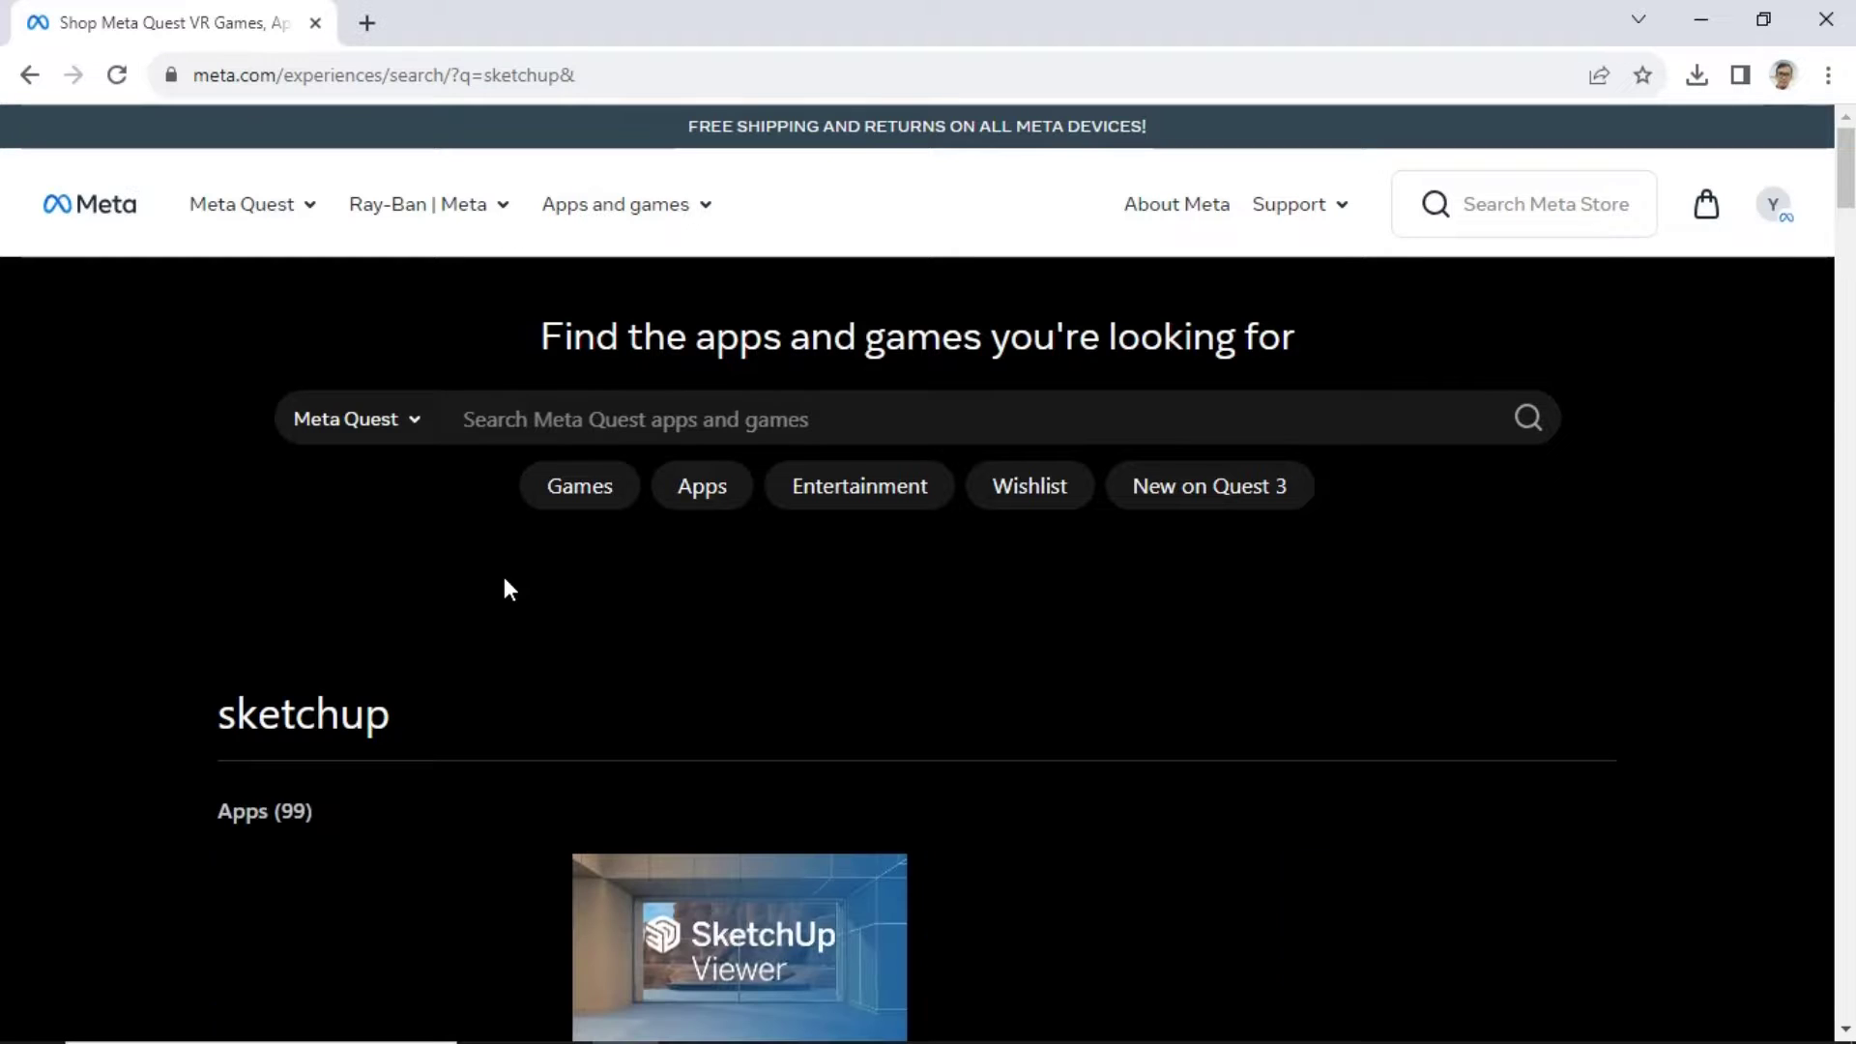
scroll(503, 580, down, 3)
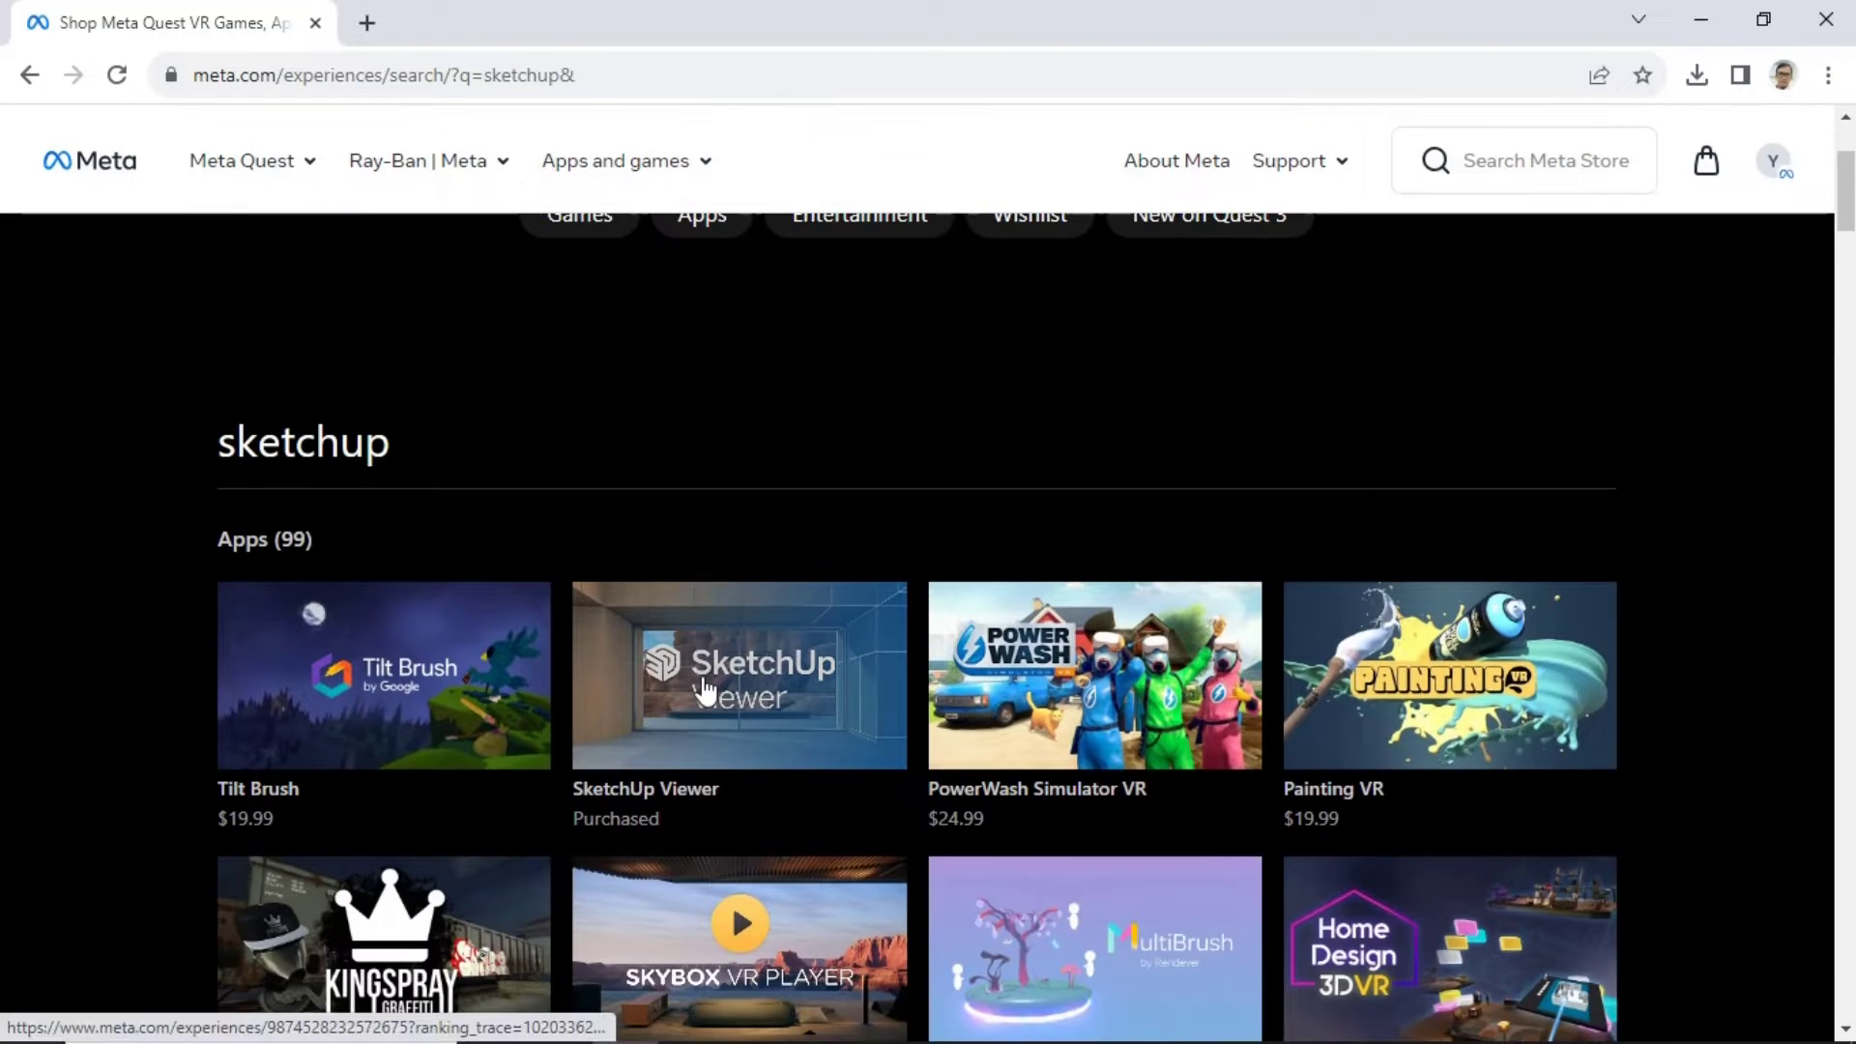
click(704, 690)
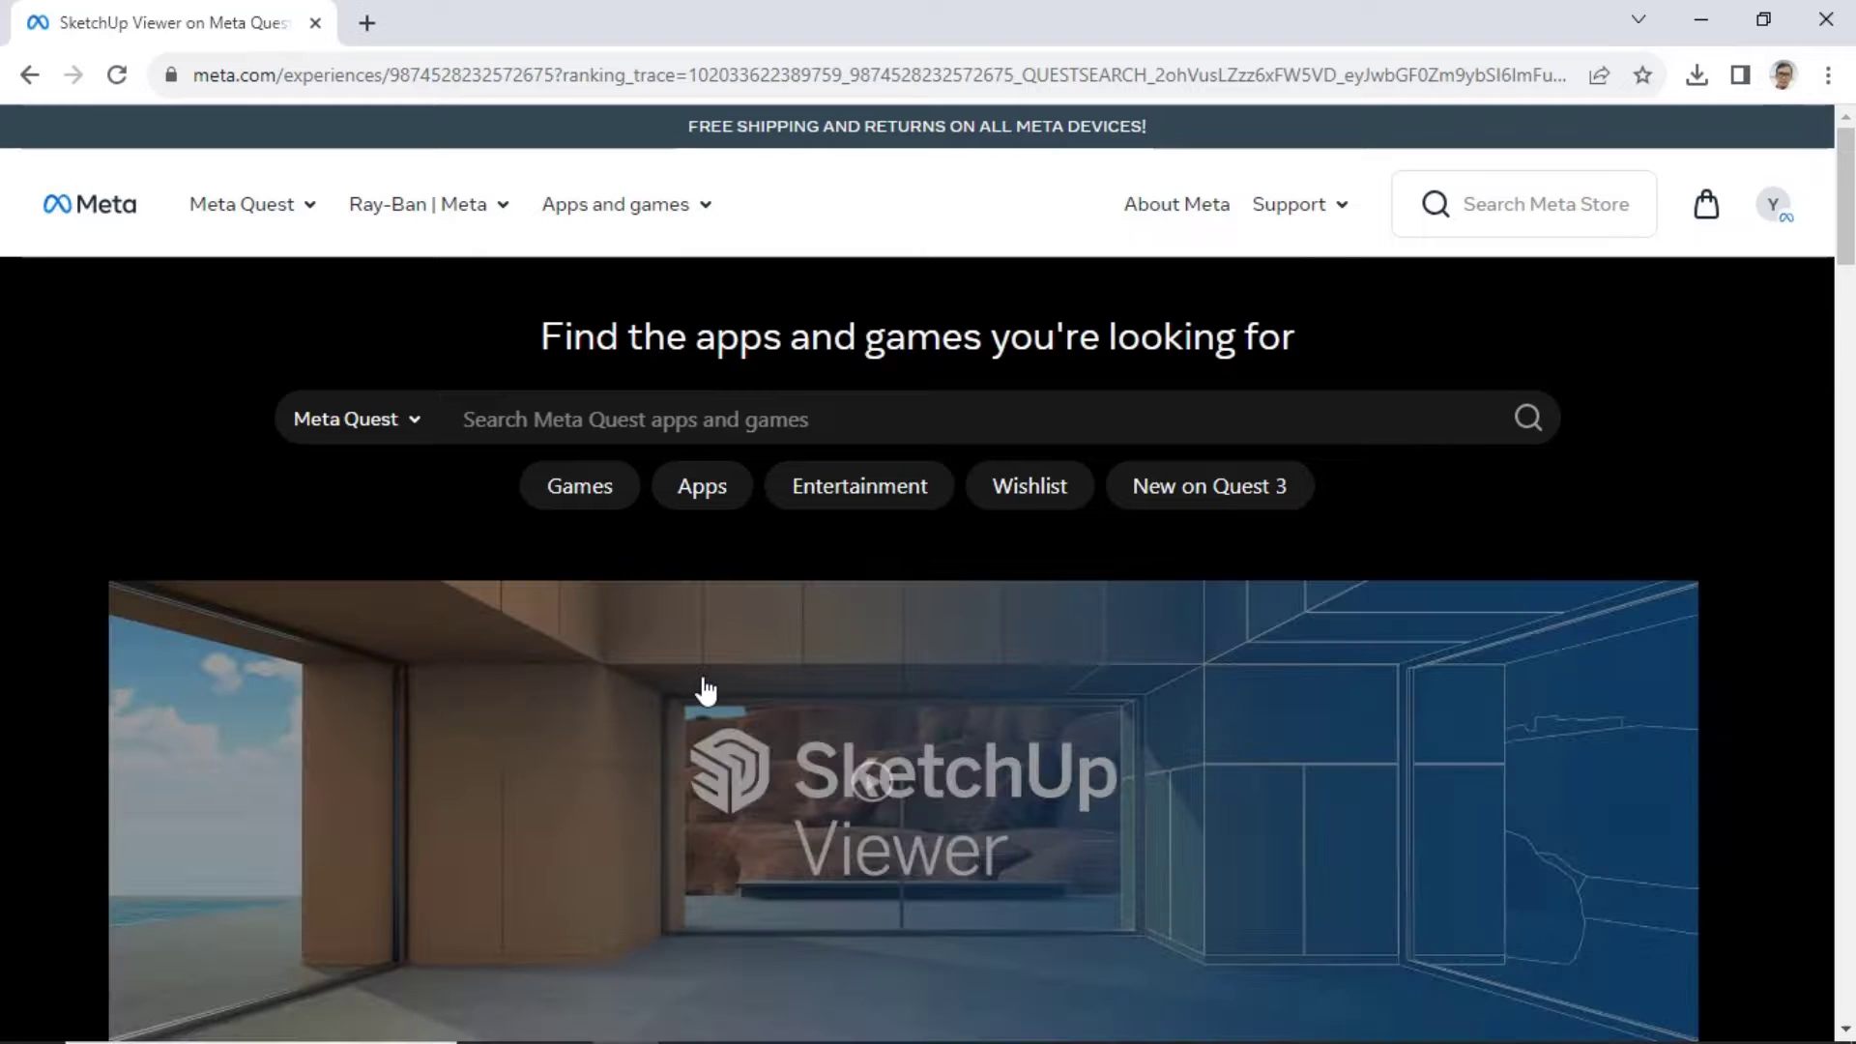
scroll(706, 687, down, 5)
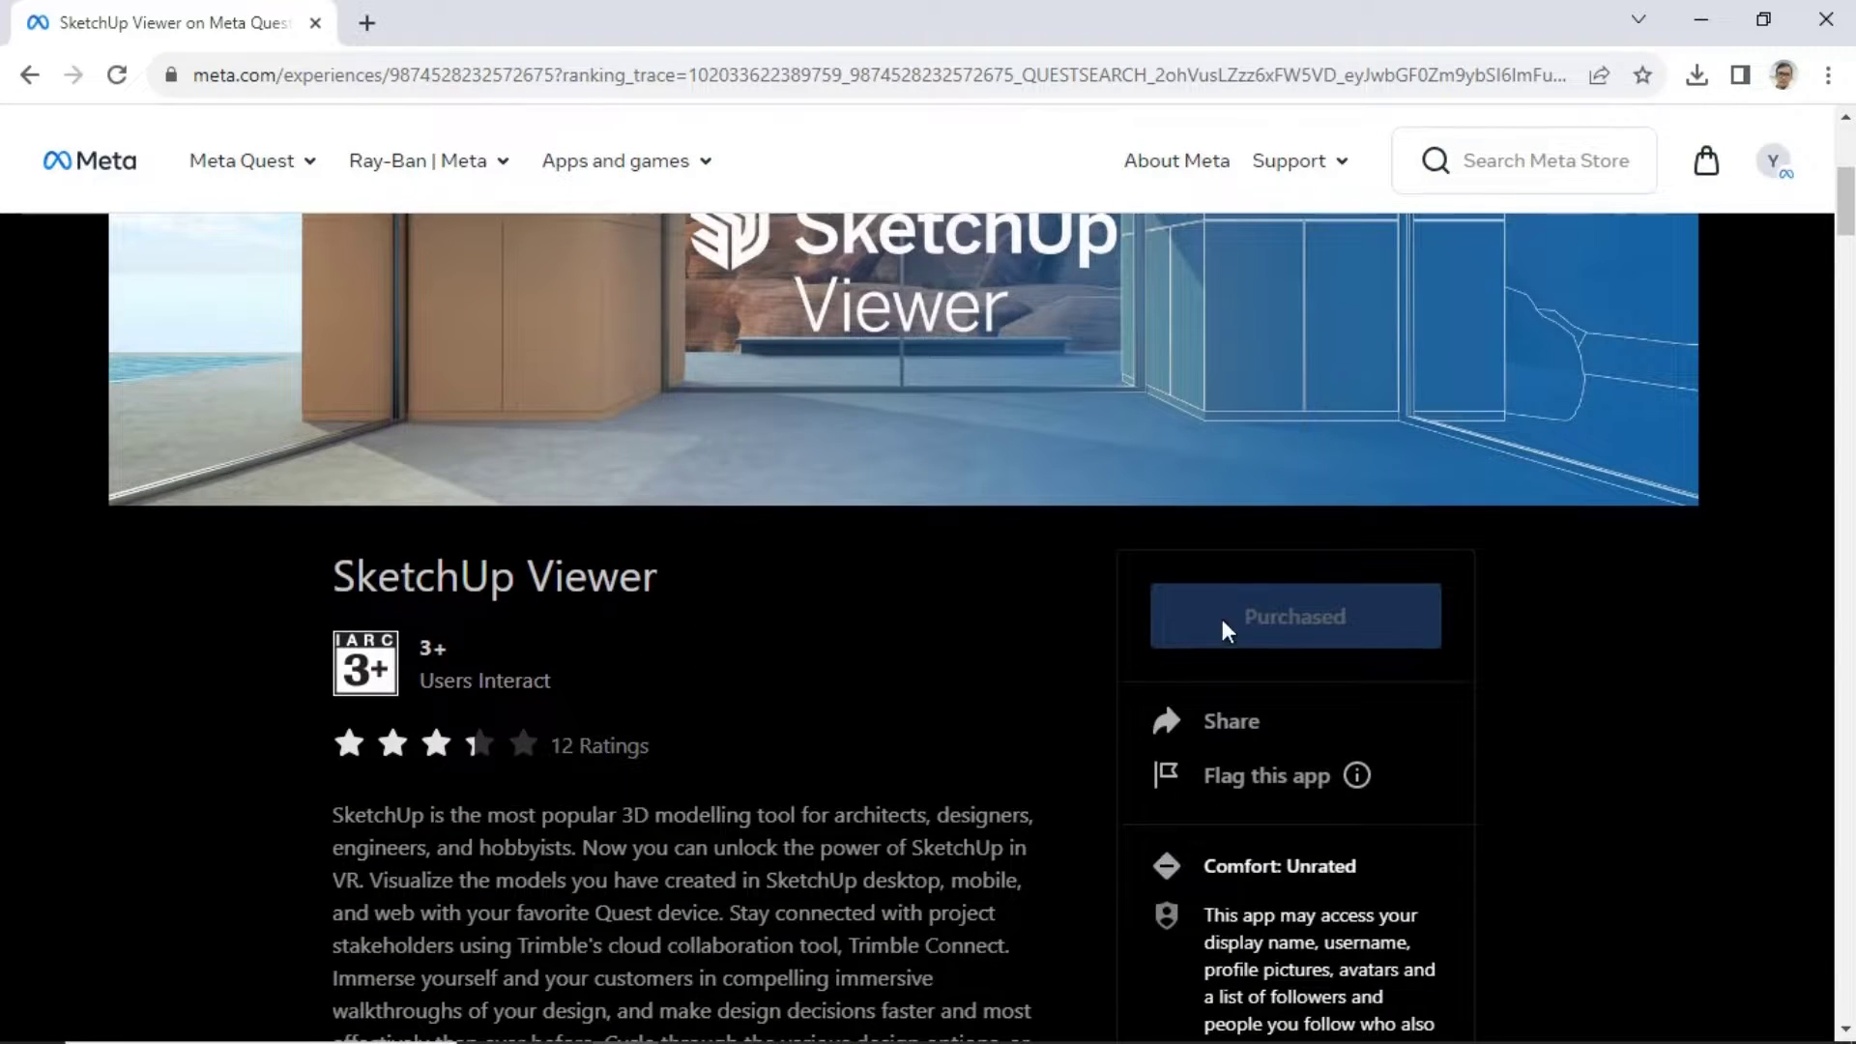
scroll(1031, 730, down, 3)
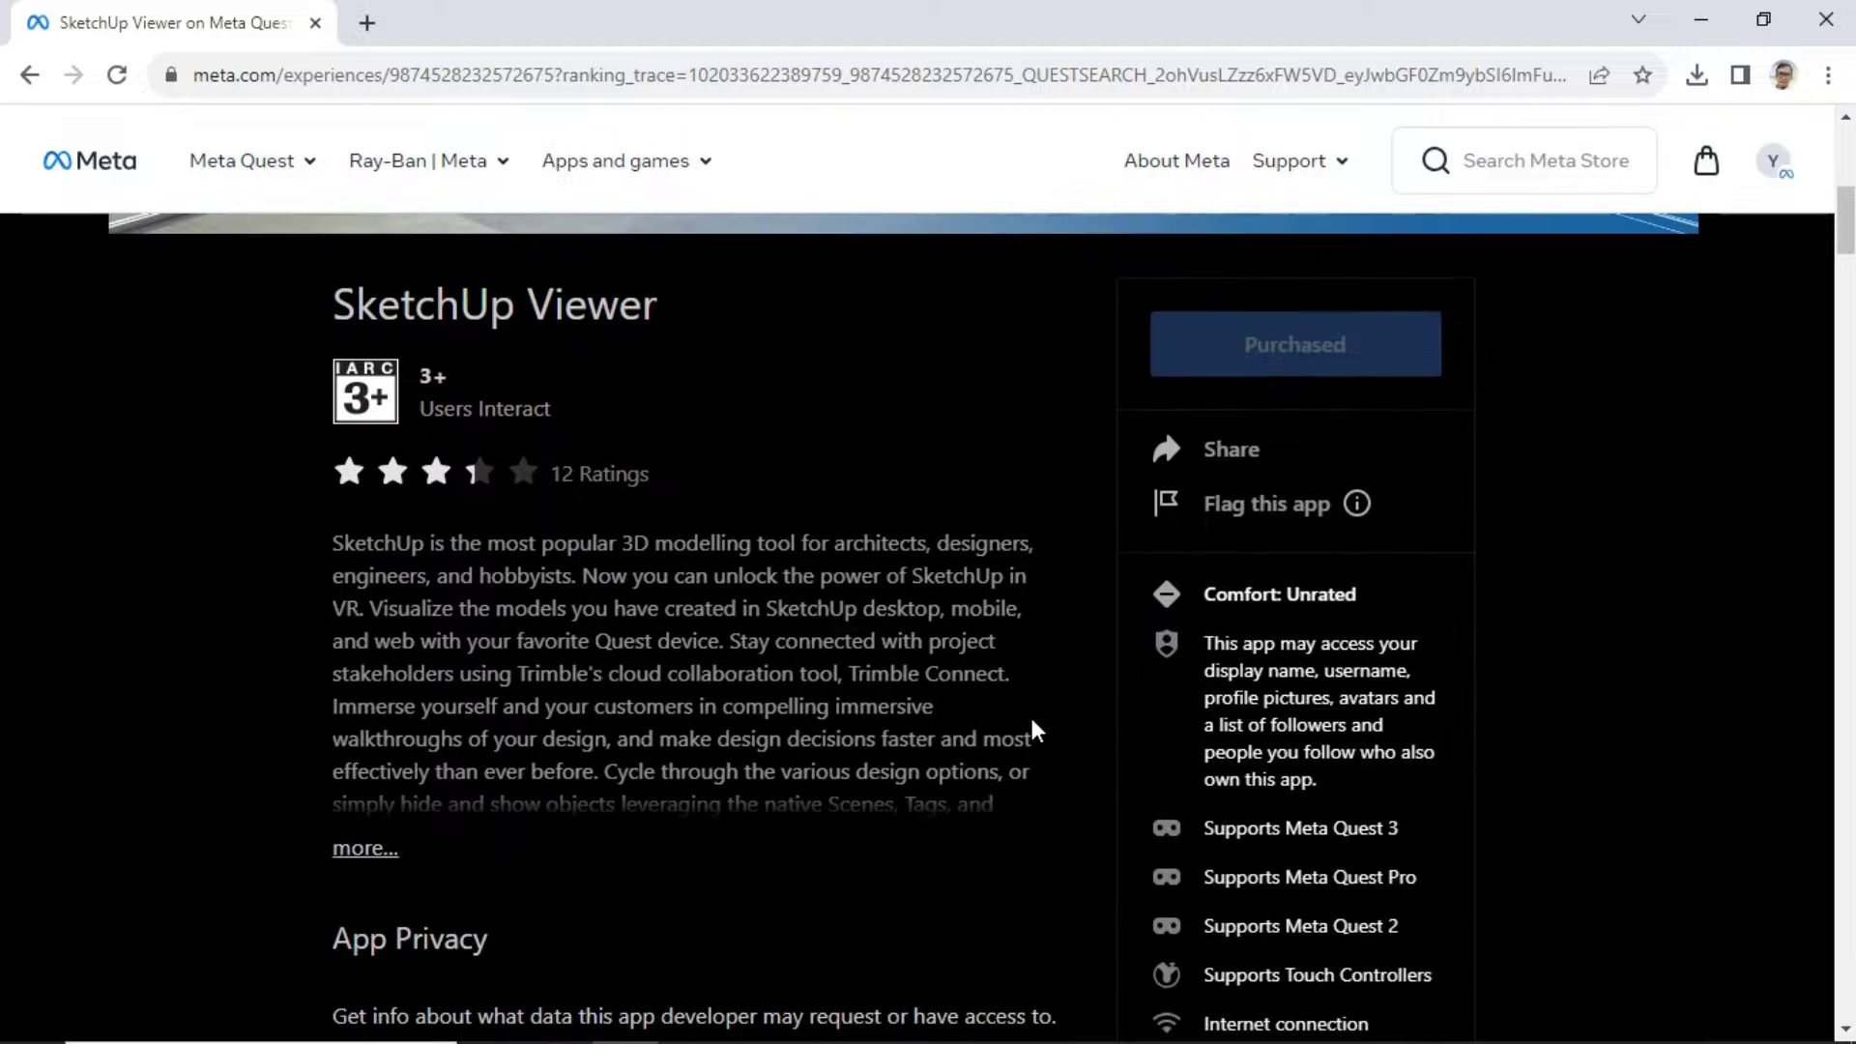
scroll(1032, 721, down, 6)
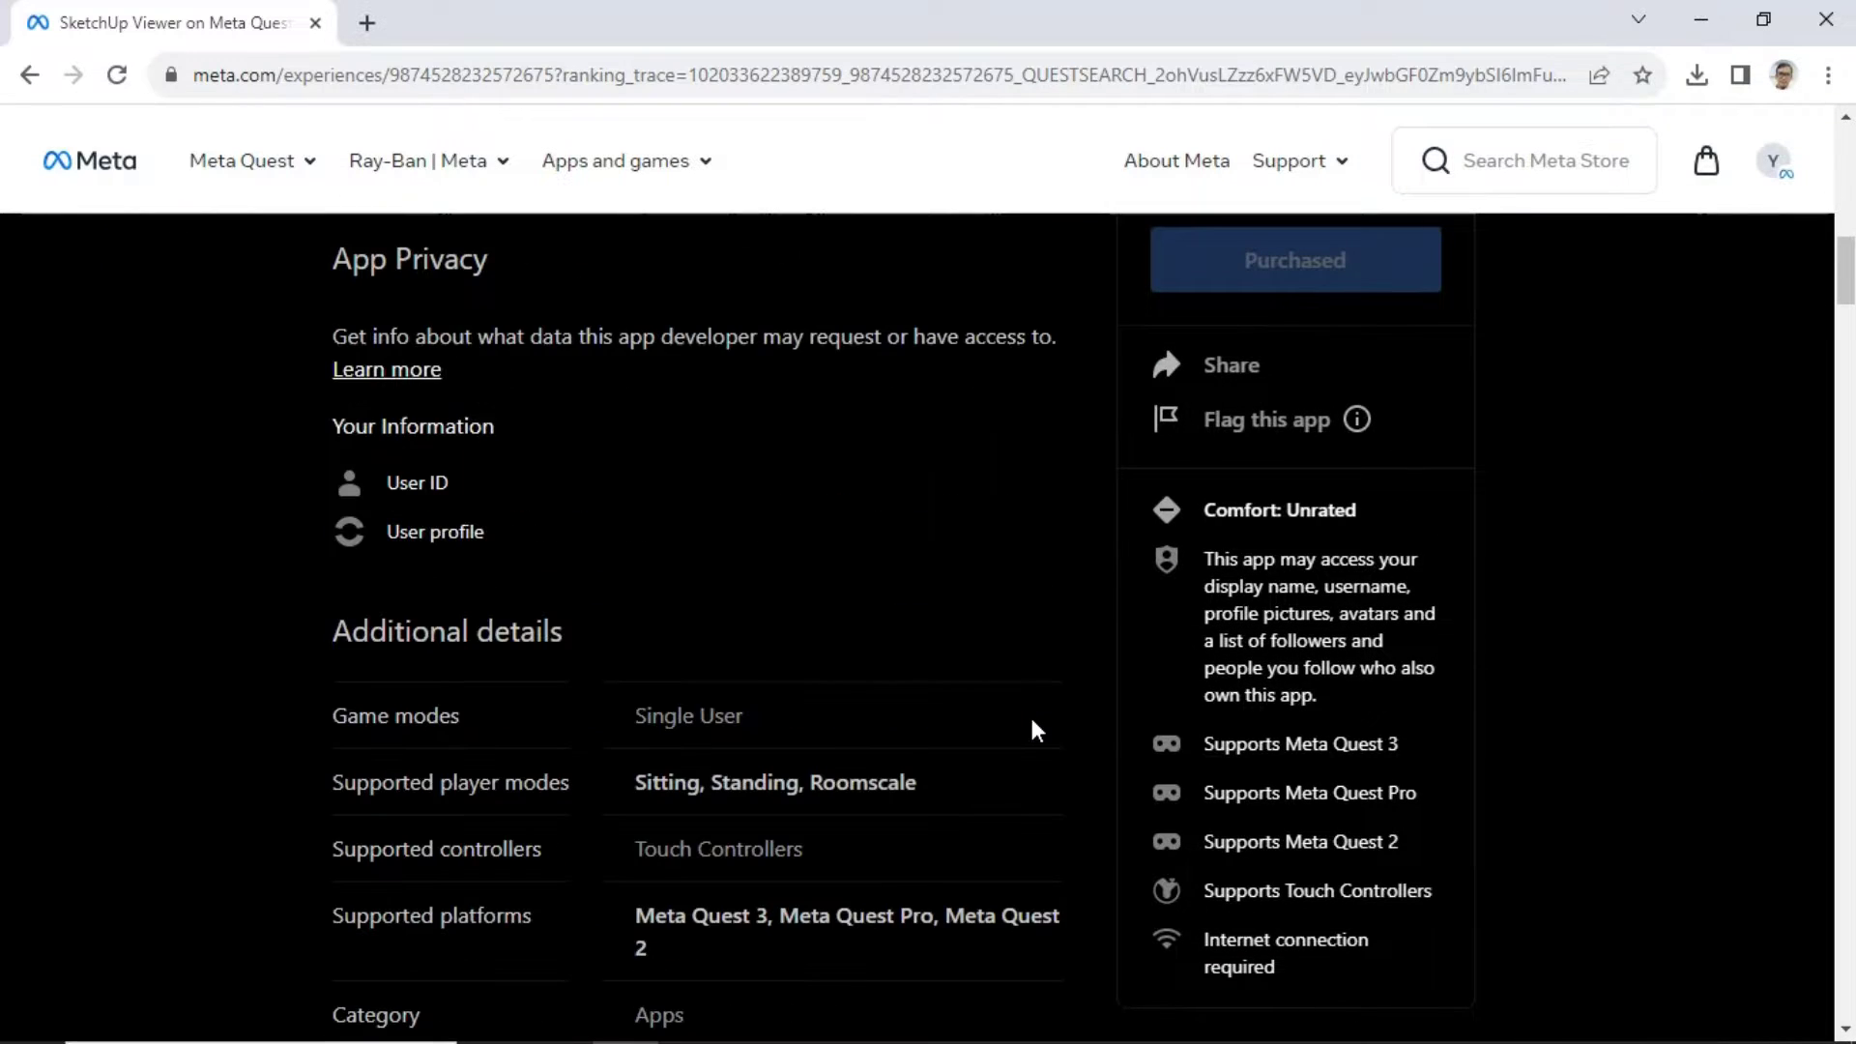
scroll(1035, 730, down, 2)
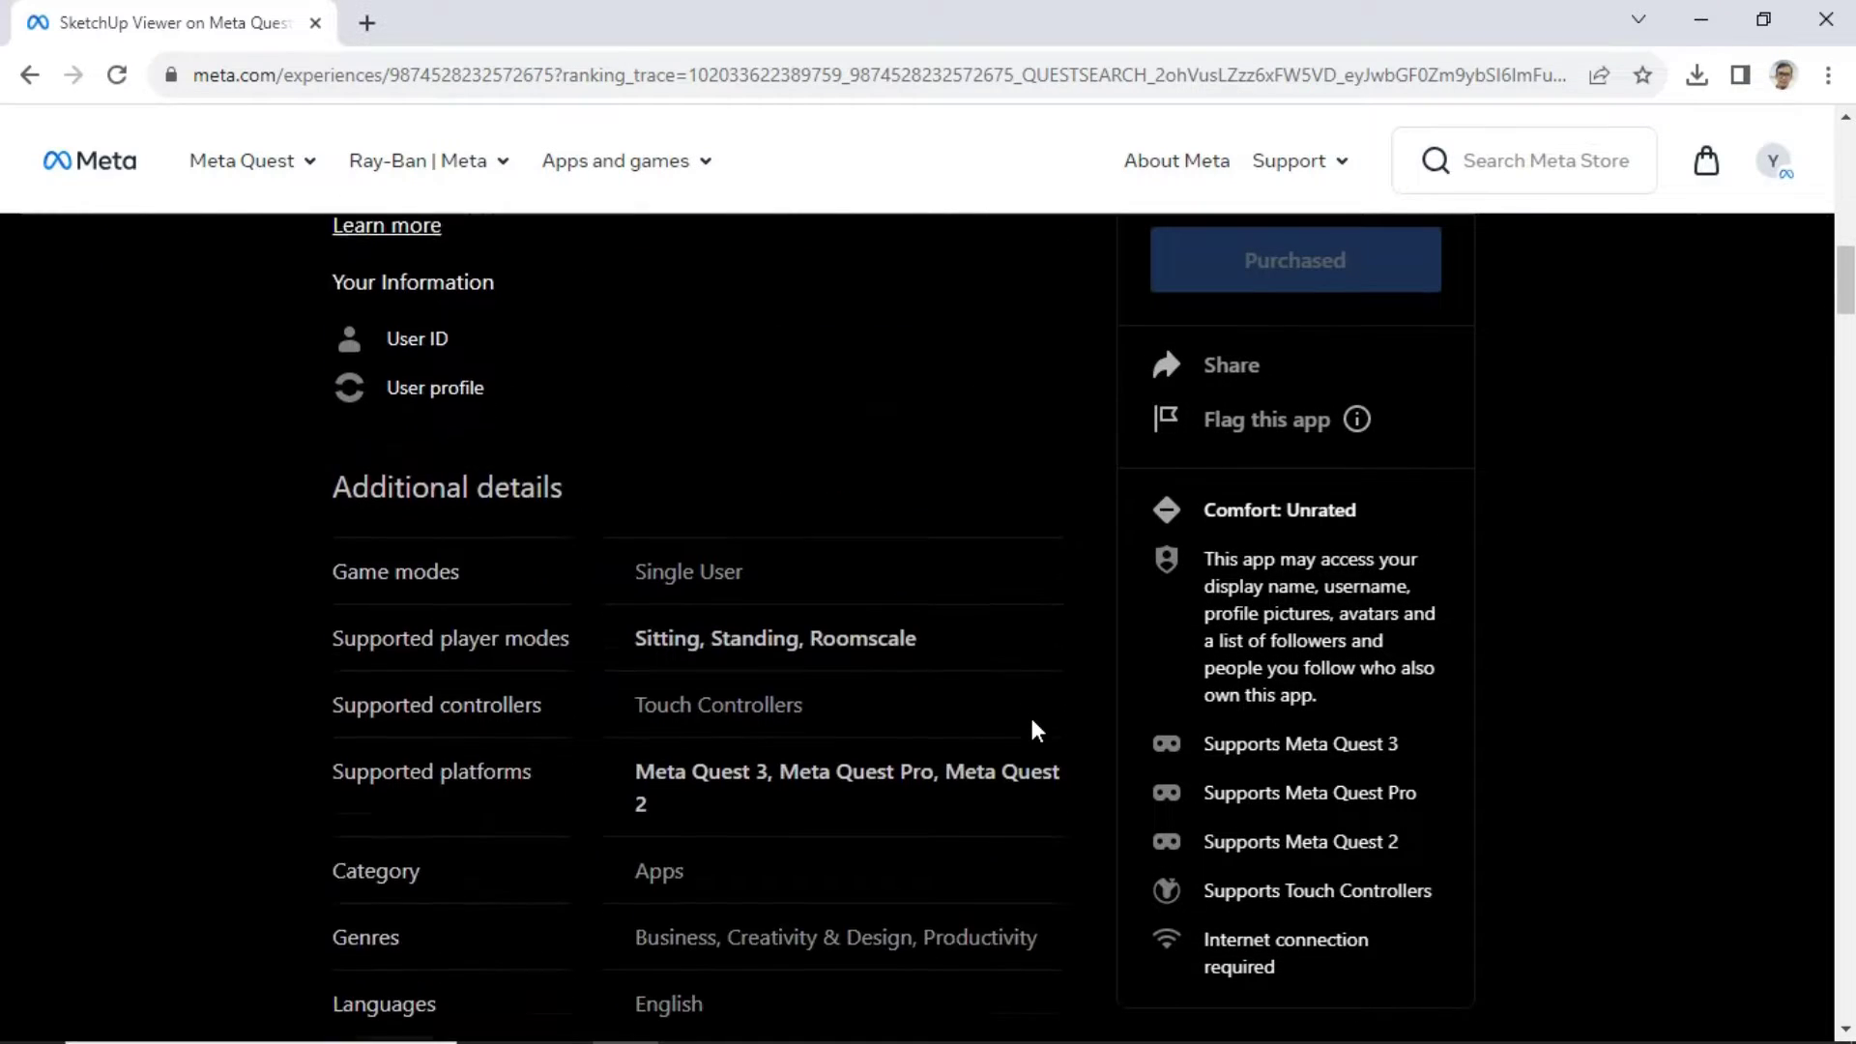
scroll(1035, 730, down, 4)
scroll(1032, 730, down, 4)
scroll(1032, 730, down, 4)
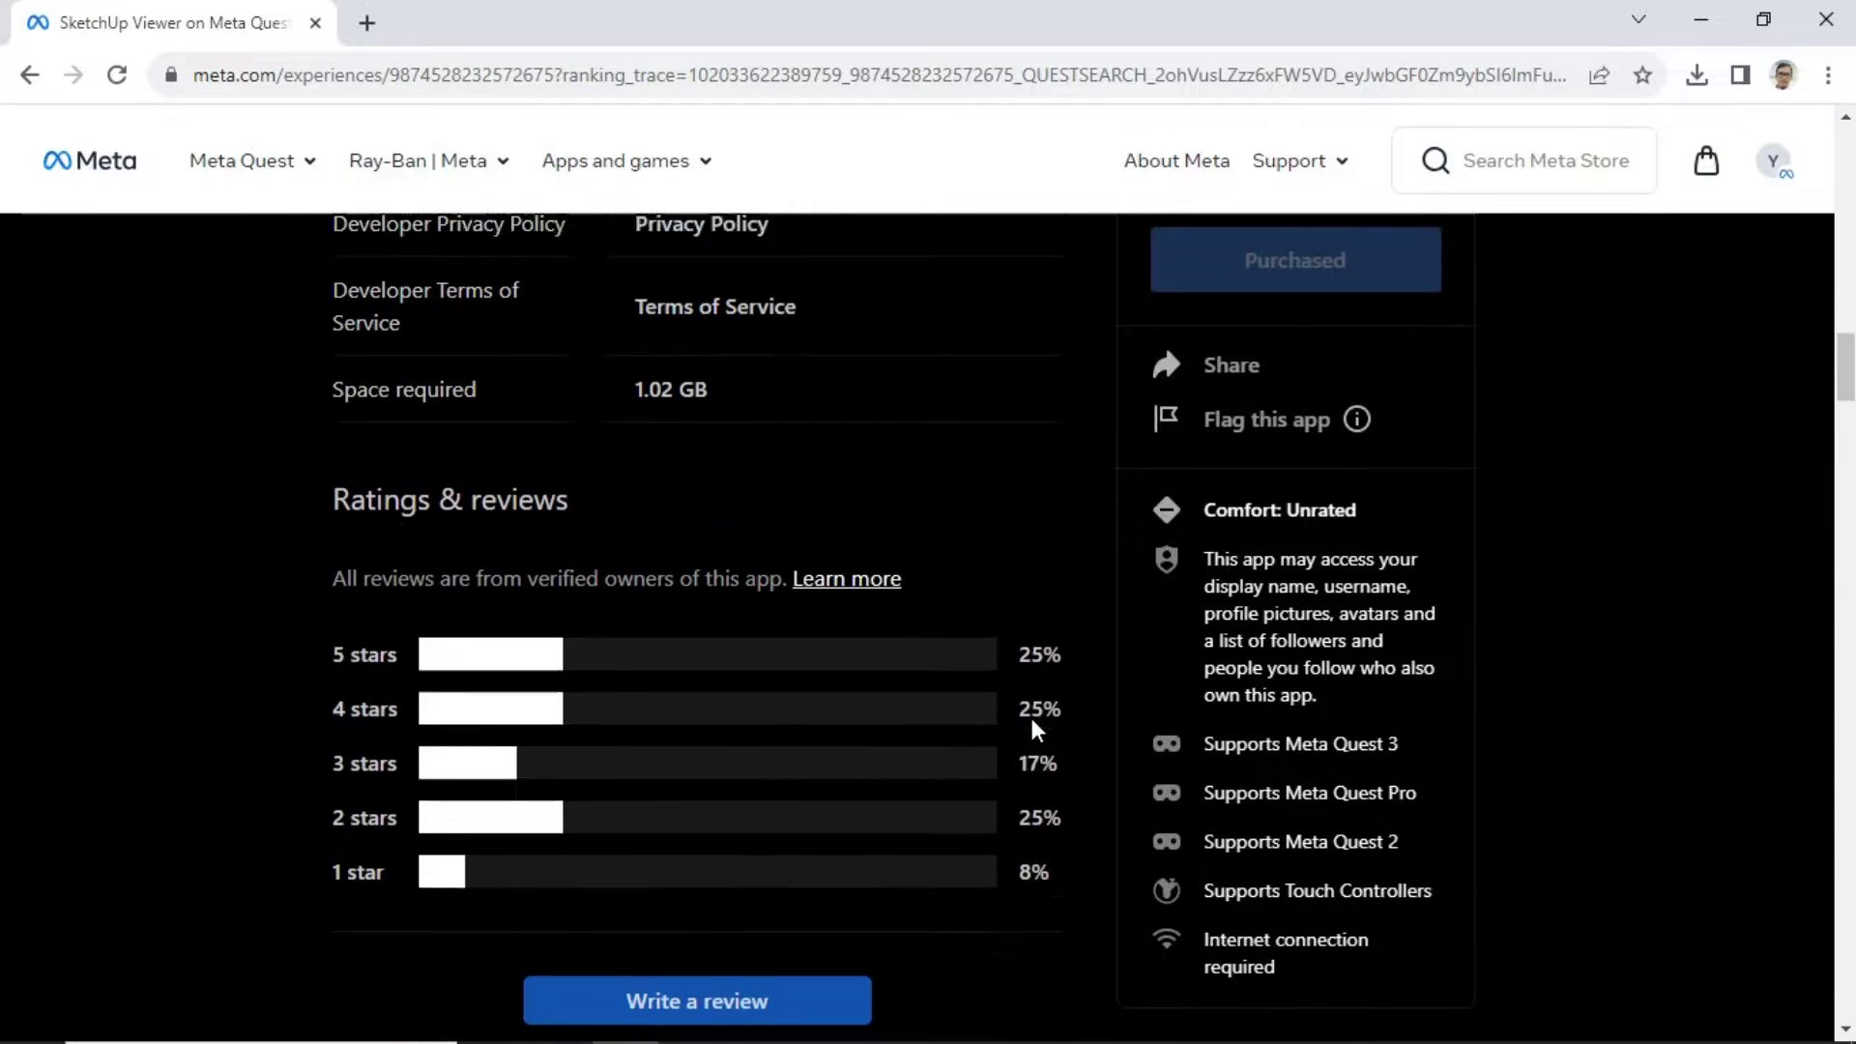
scroll(1030, 717, up, 20)
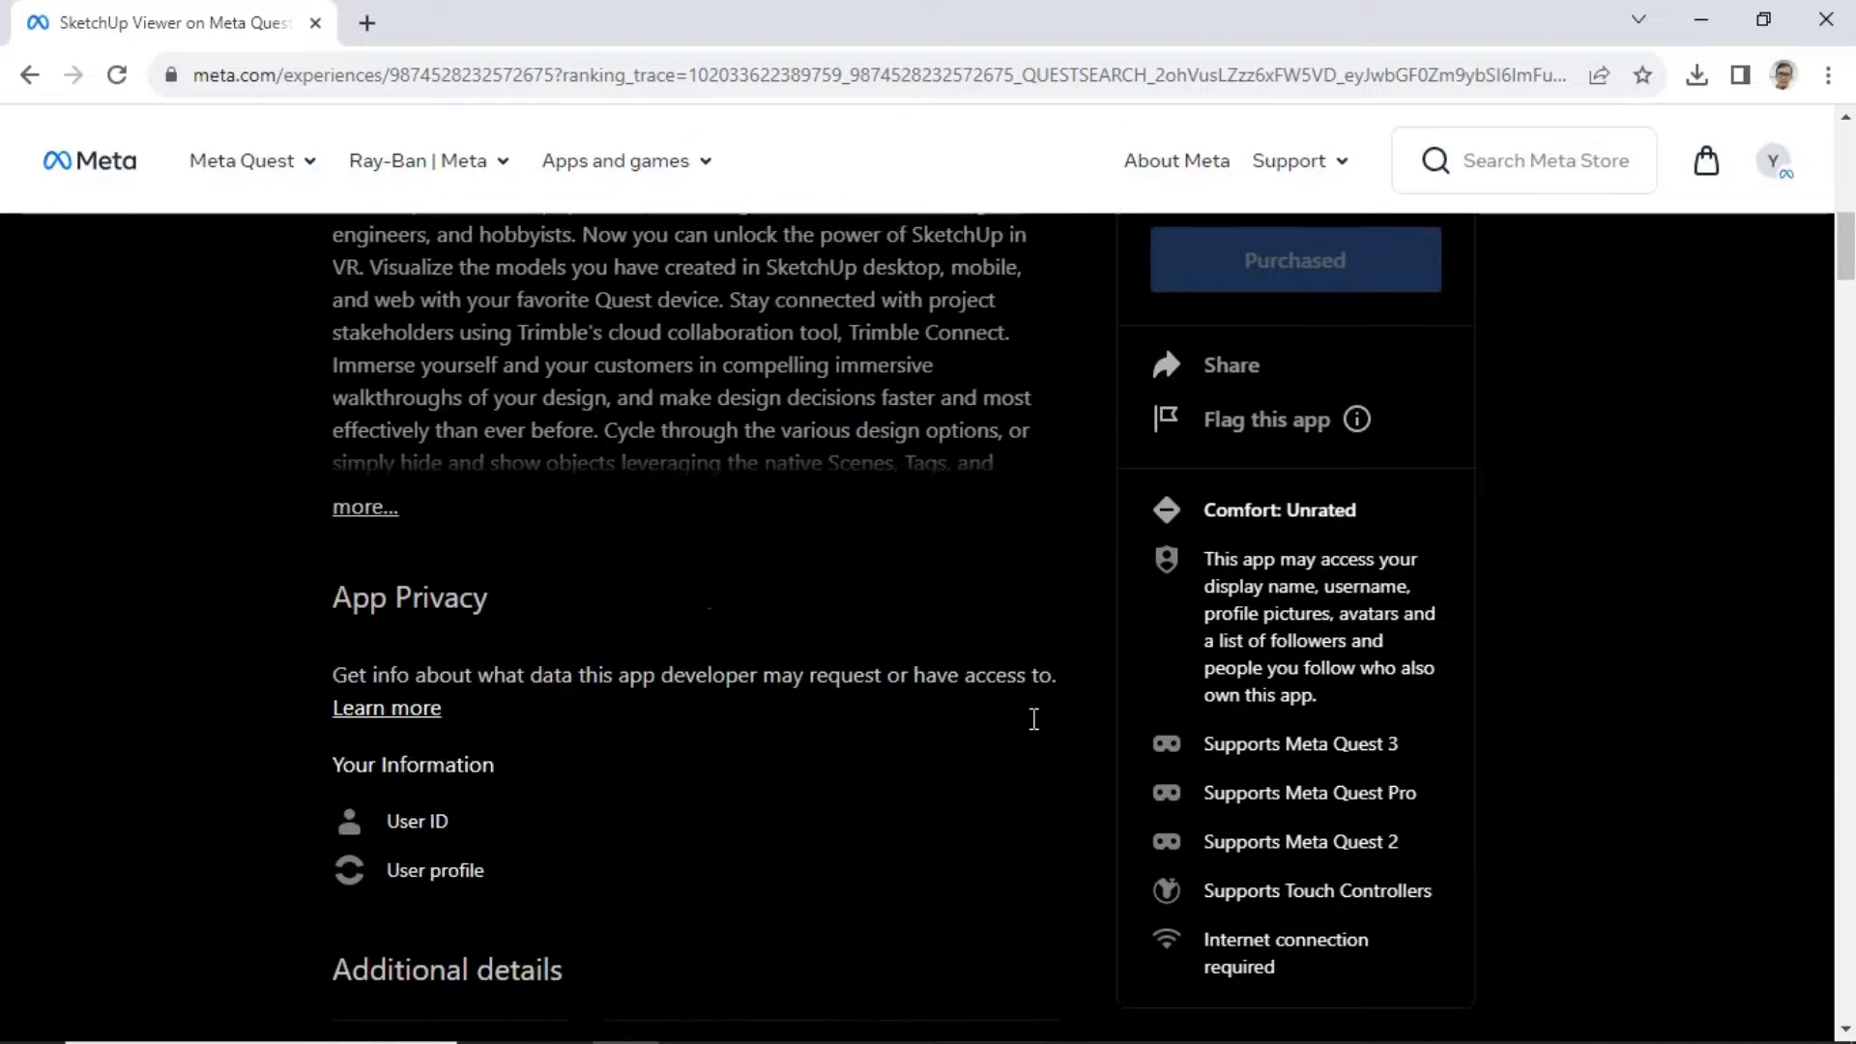
scroll(1034, 720, up, 3)
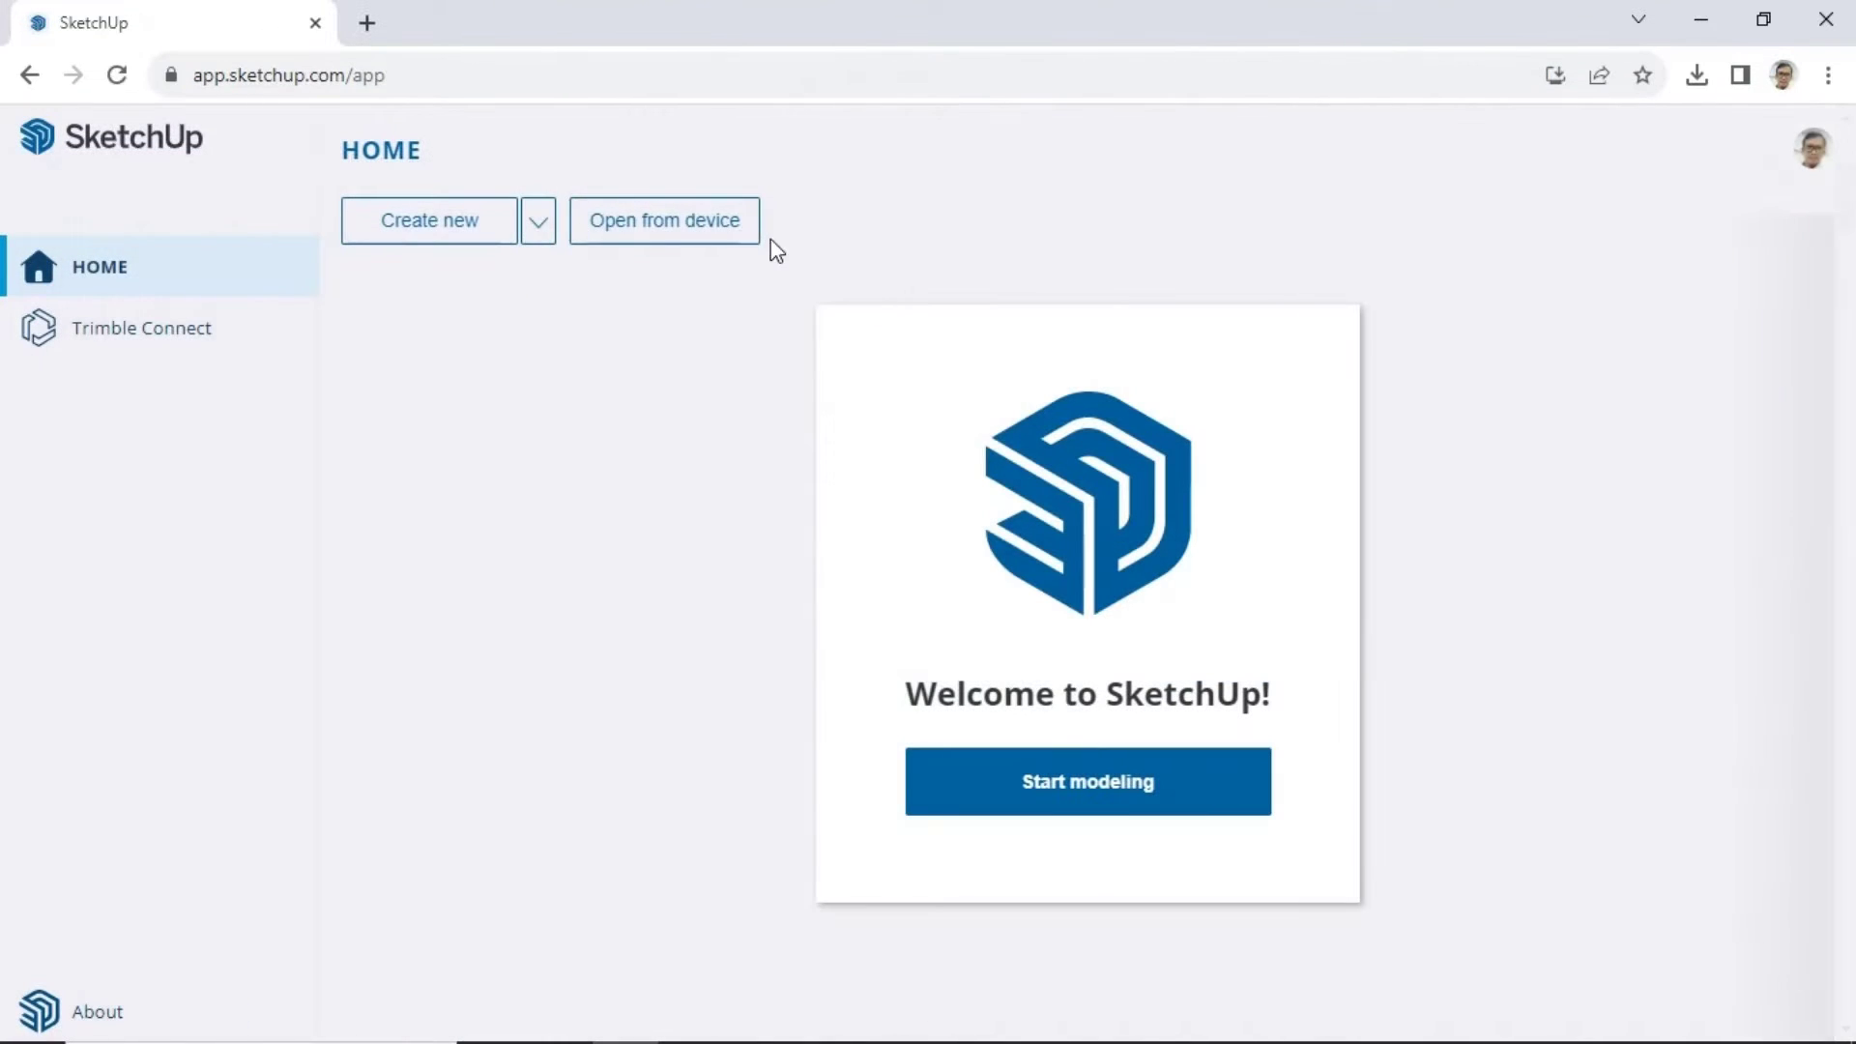
Open Factory_3Machines.skp from the Downloads folder using Open from device
click(723, 235)
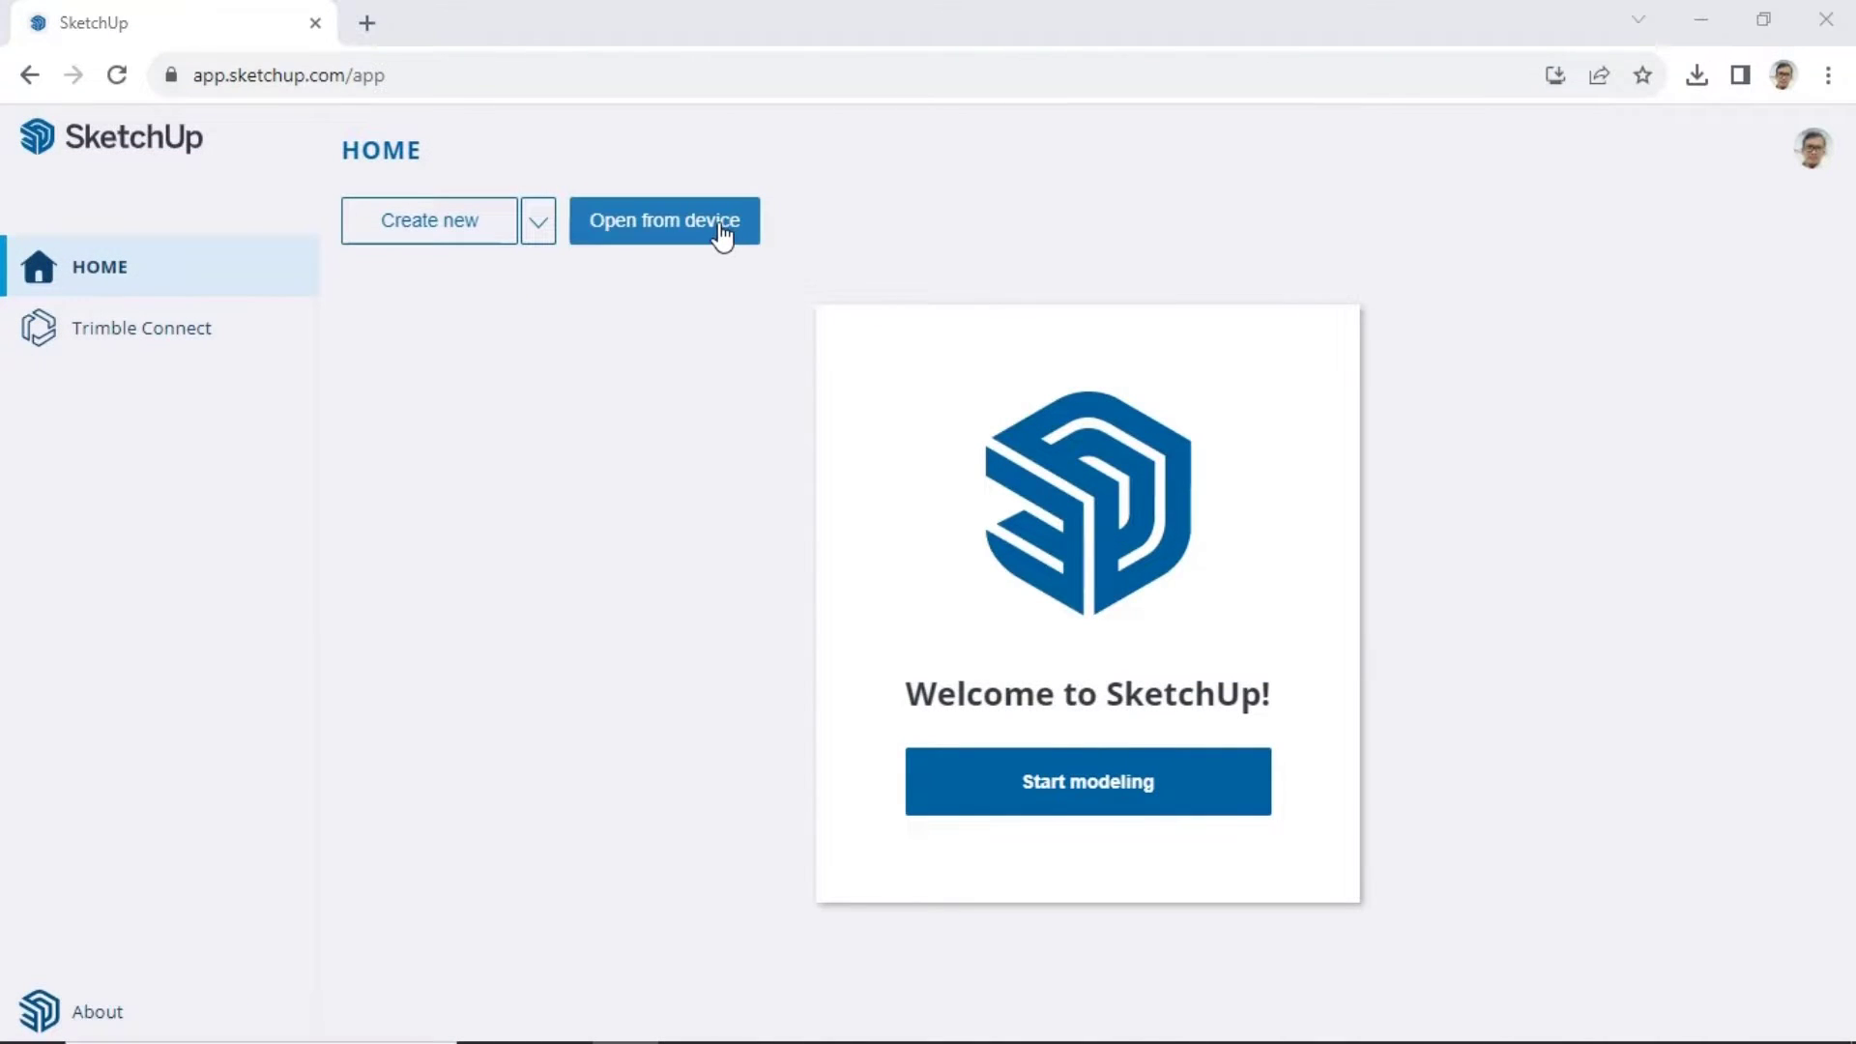
click(232, 399)
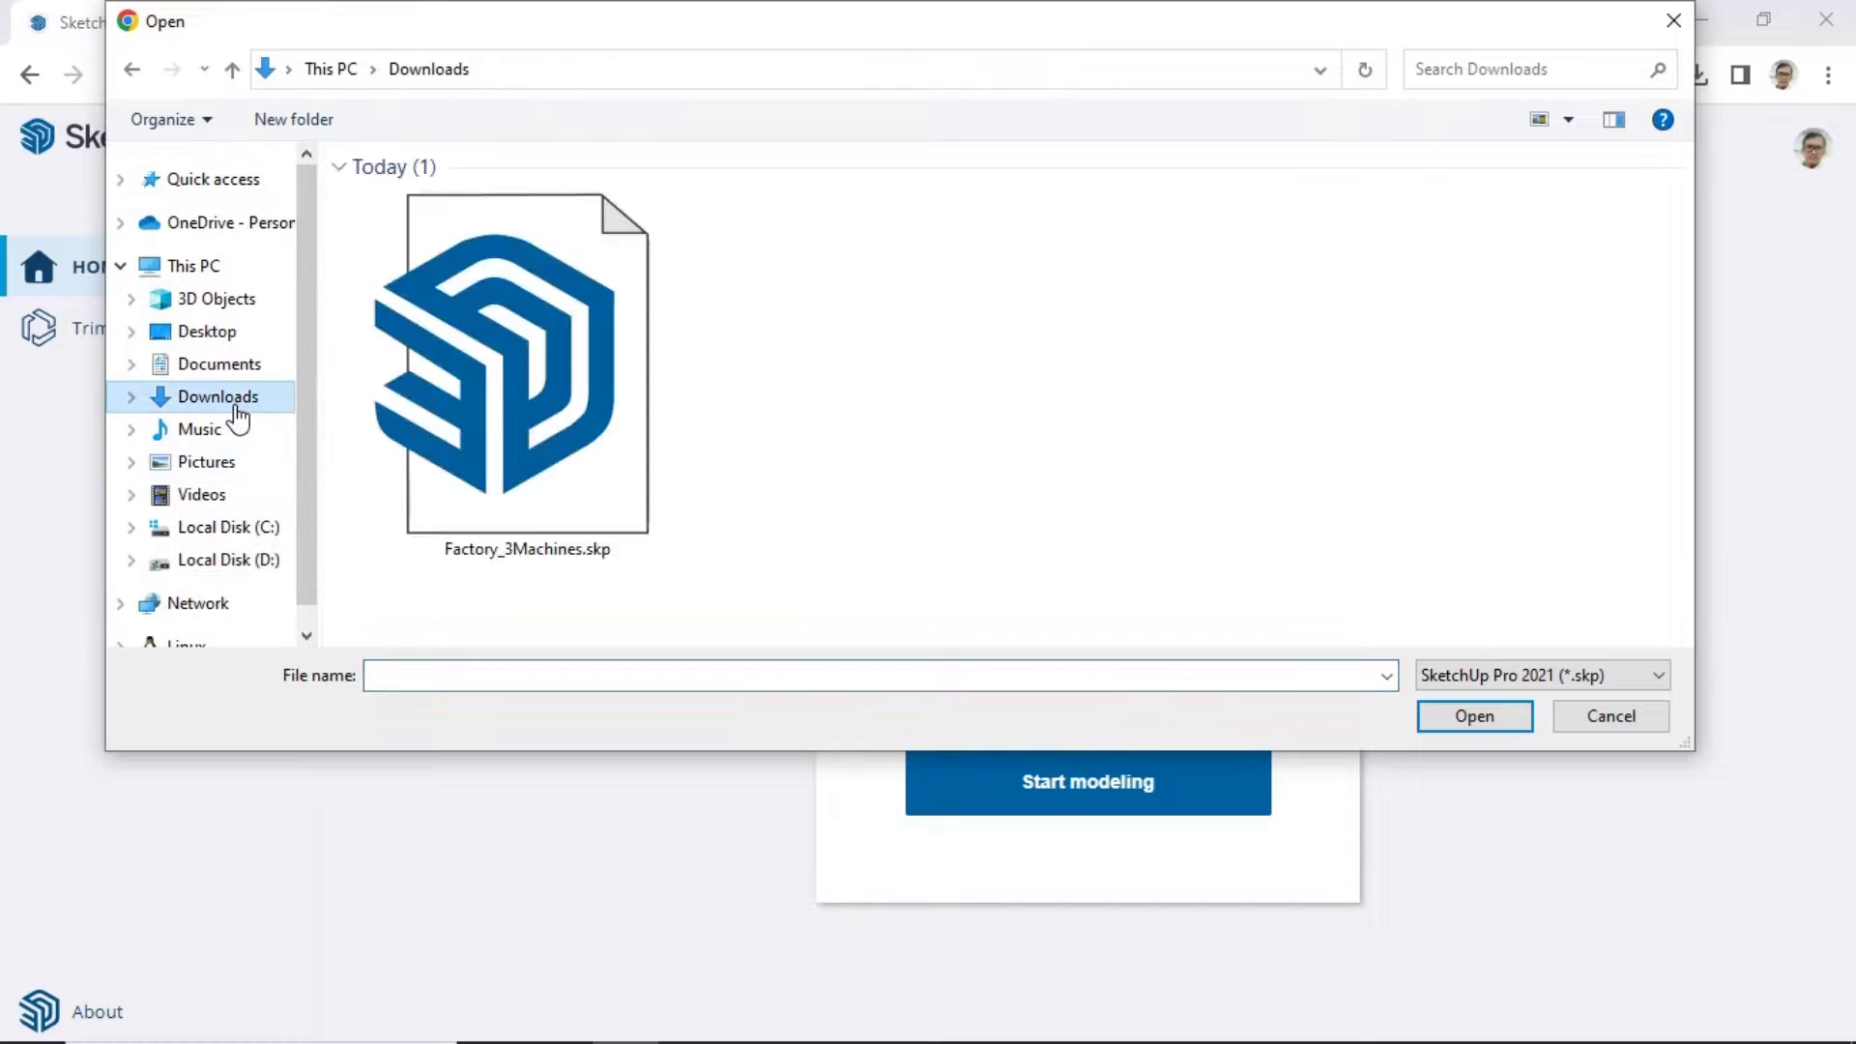
click(470, 358)
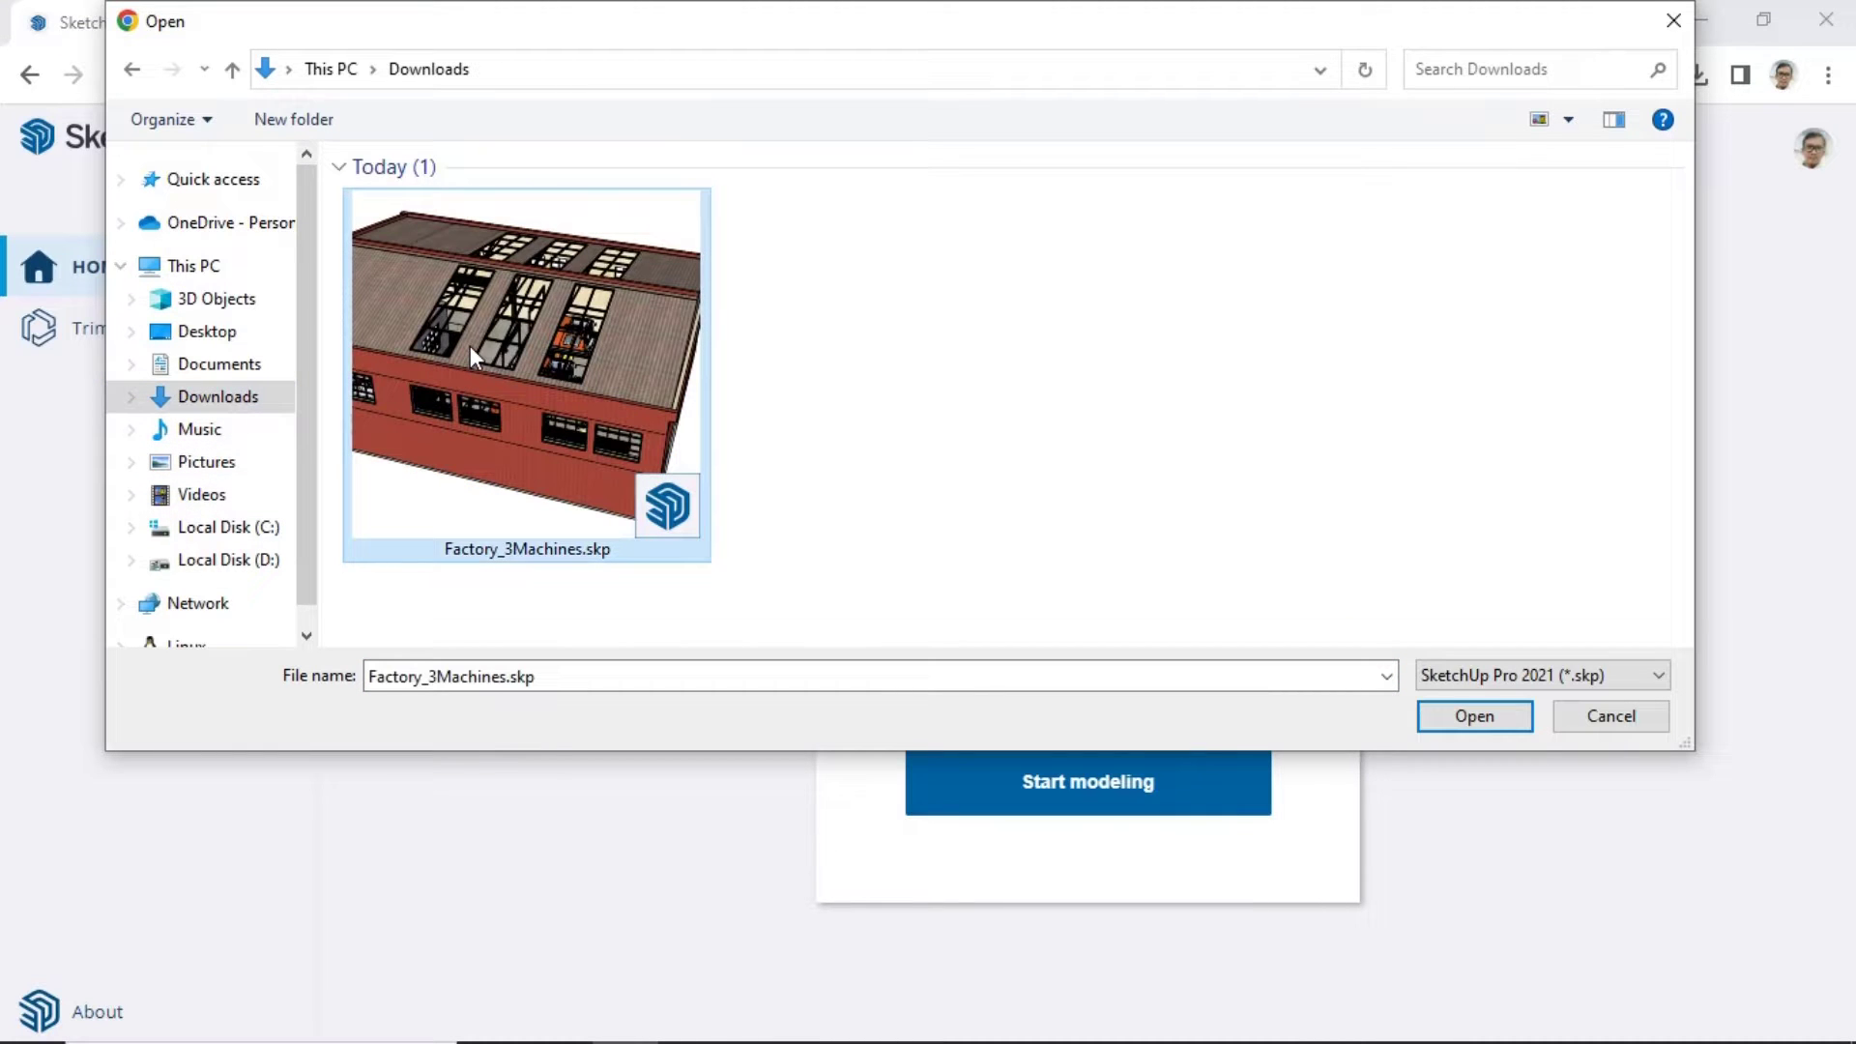
click(1469, 716)
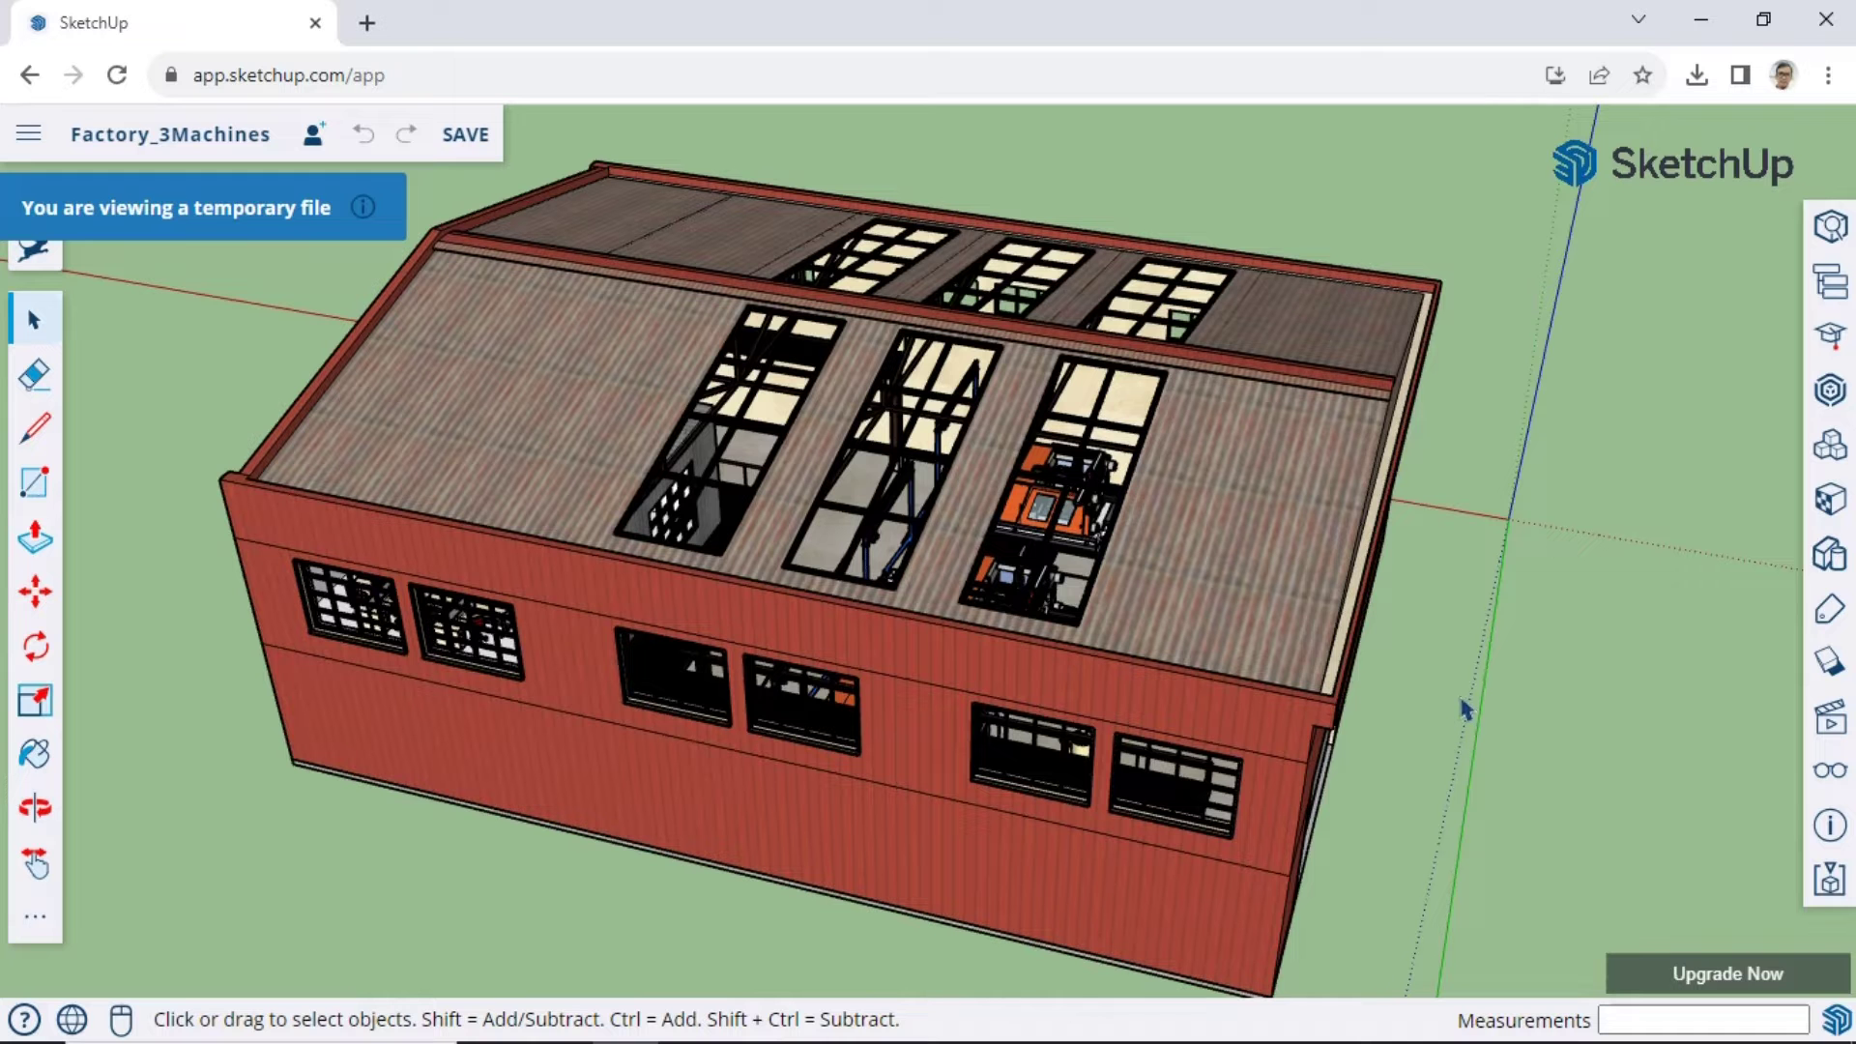
Save the temporary model to the cloud as 'Factory' in Projects > SketchUp
click(462, 136)
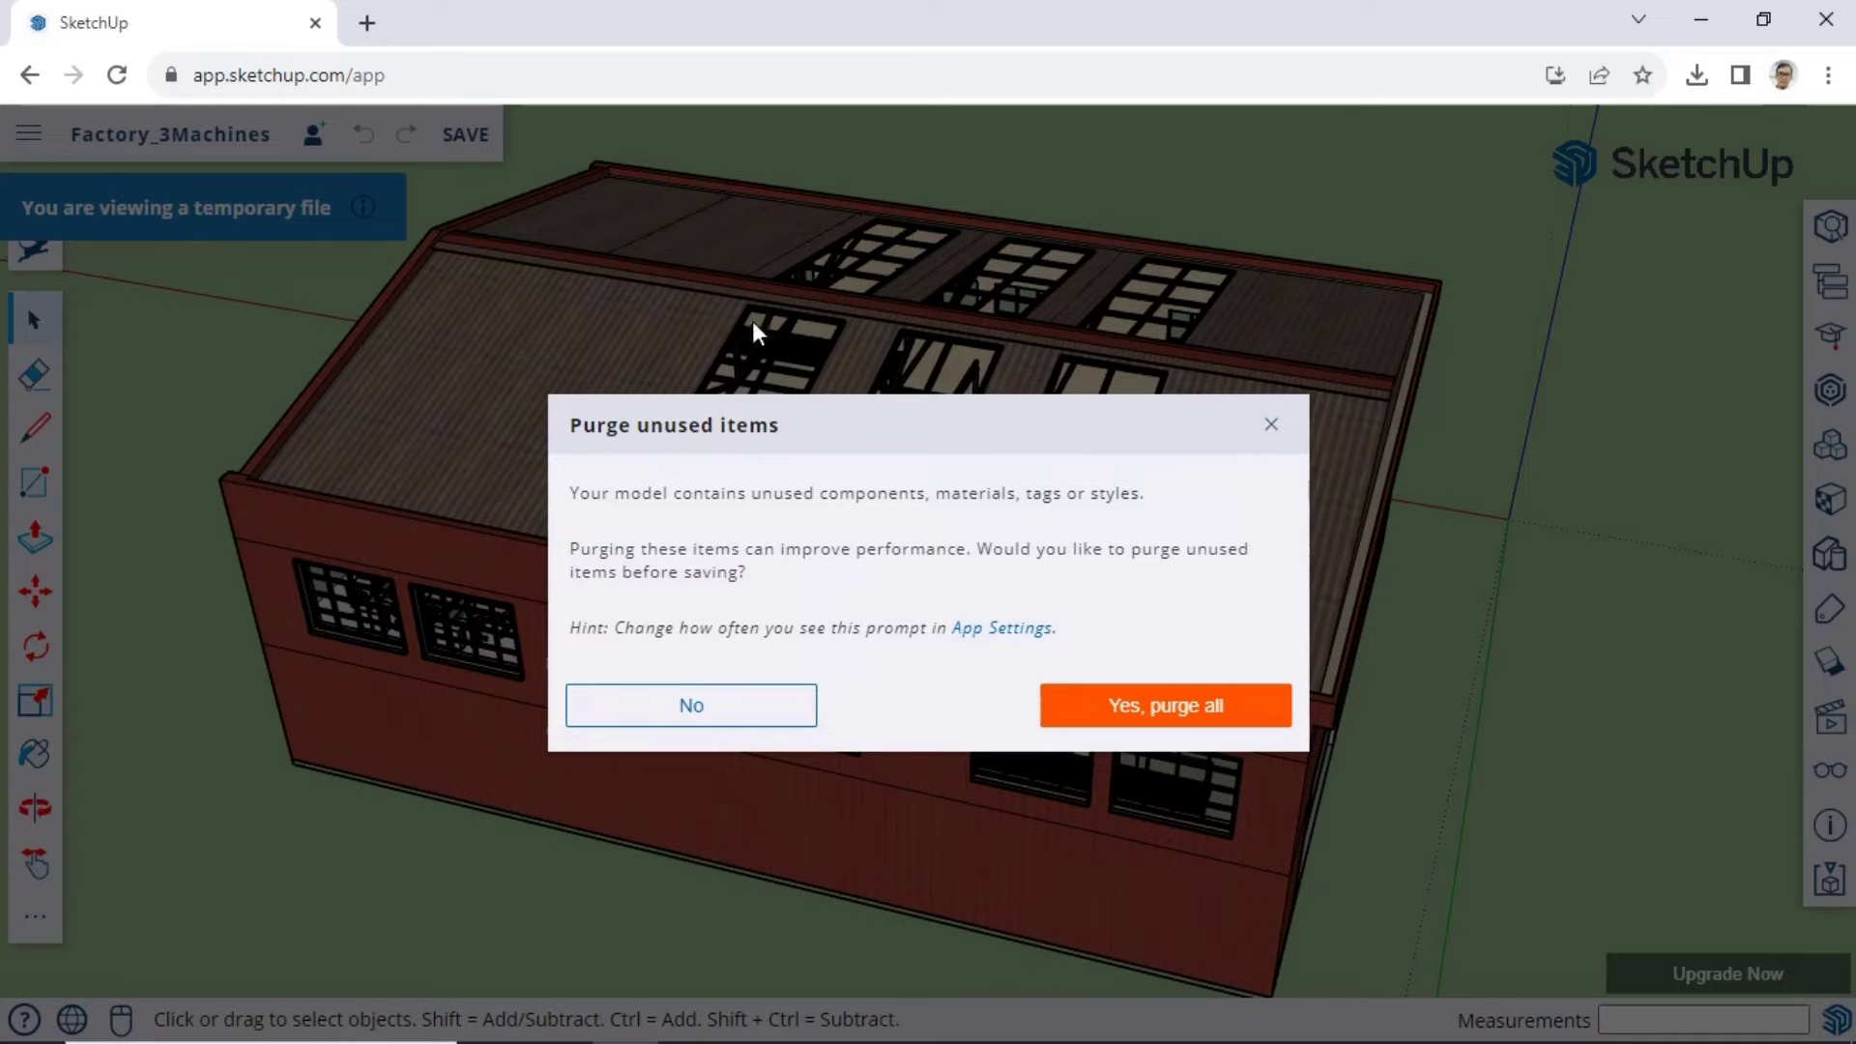
click(1174, 715)
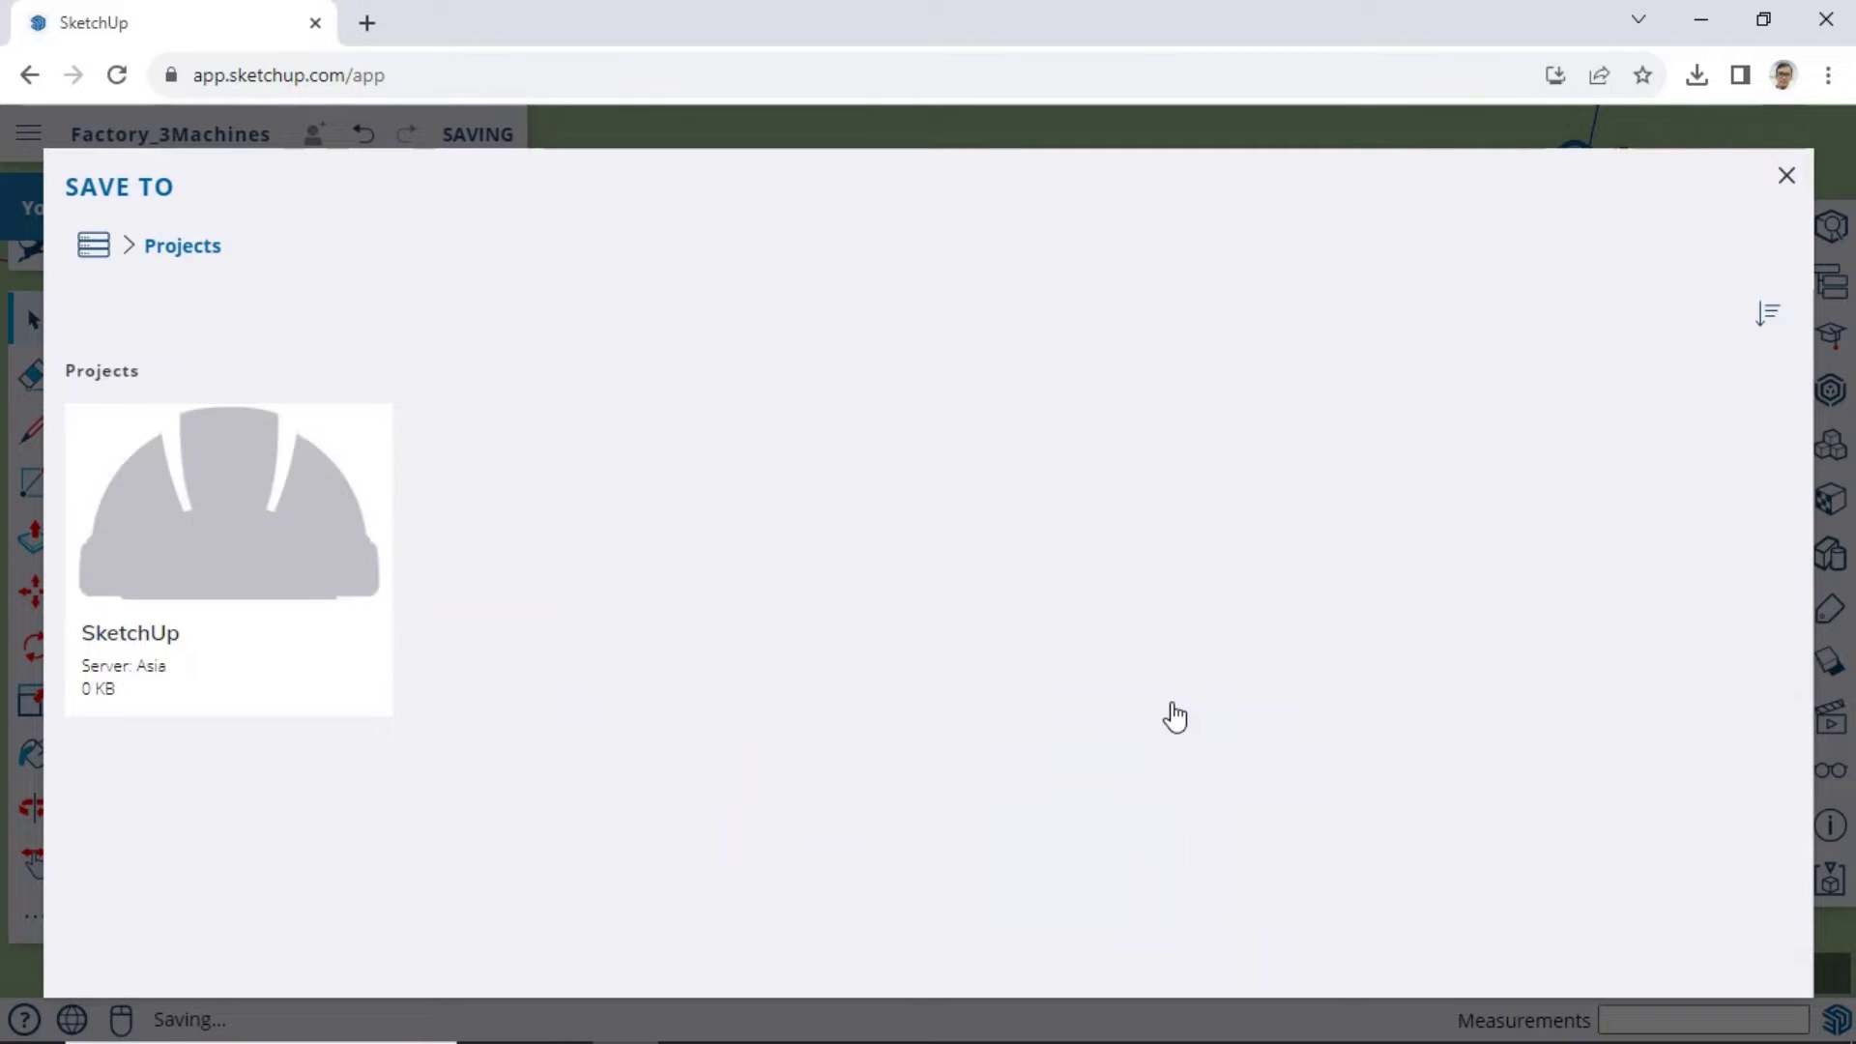
click(319, 593)
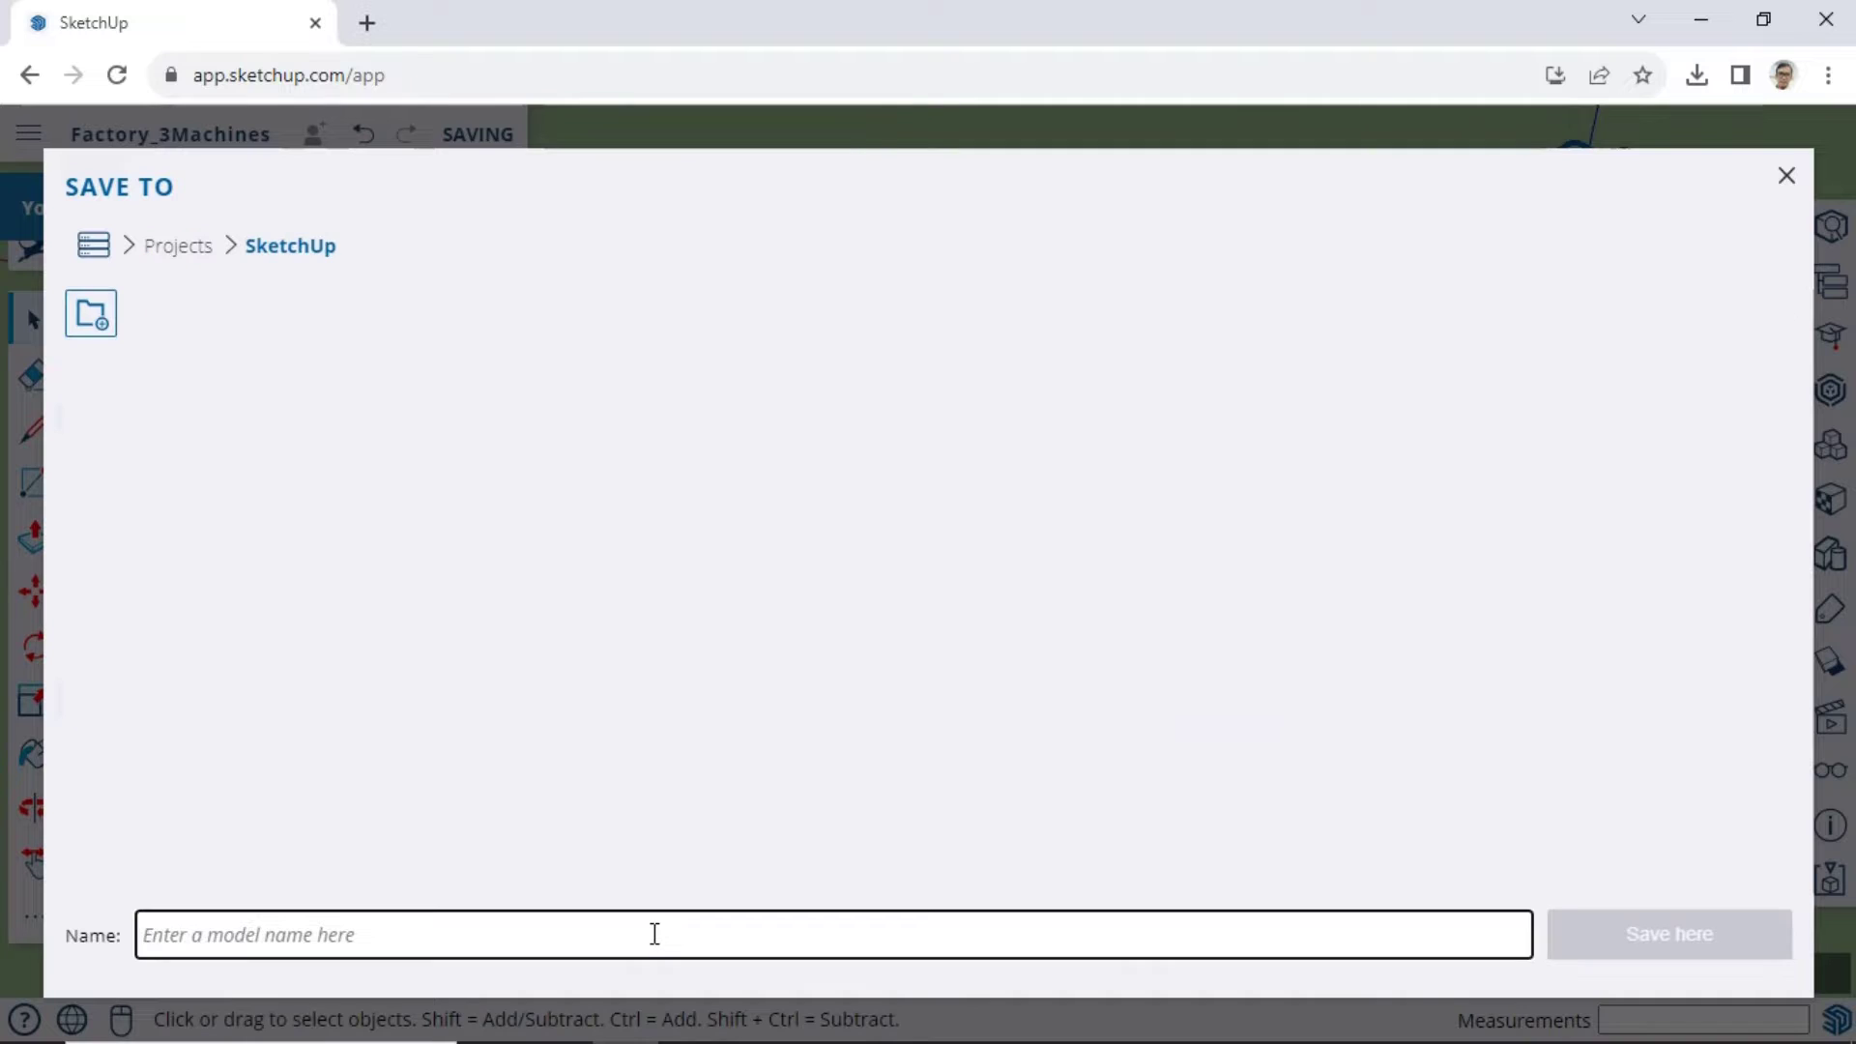
click(652, 933)
text(Facr)
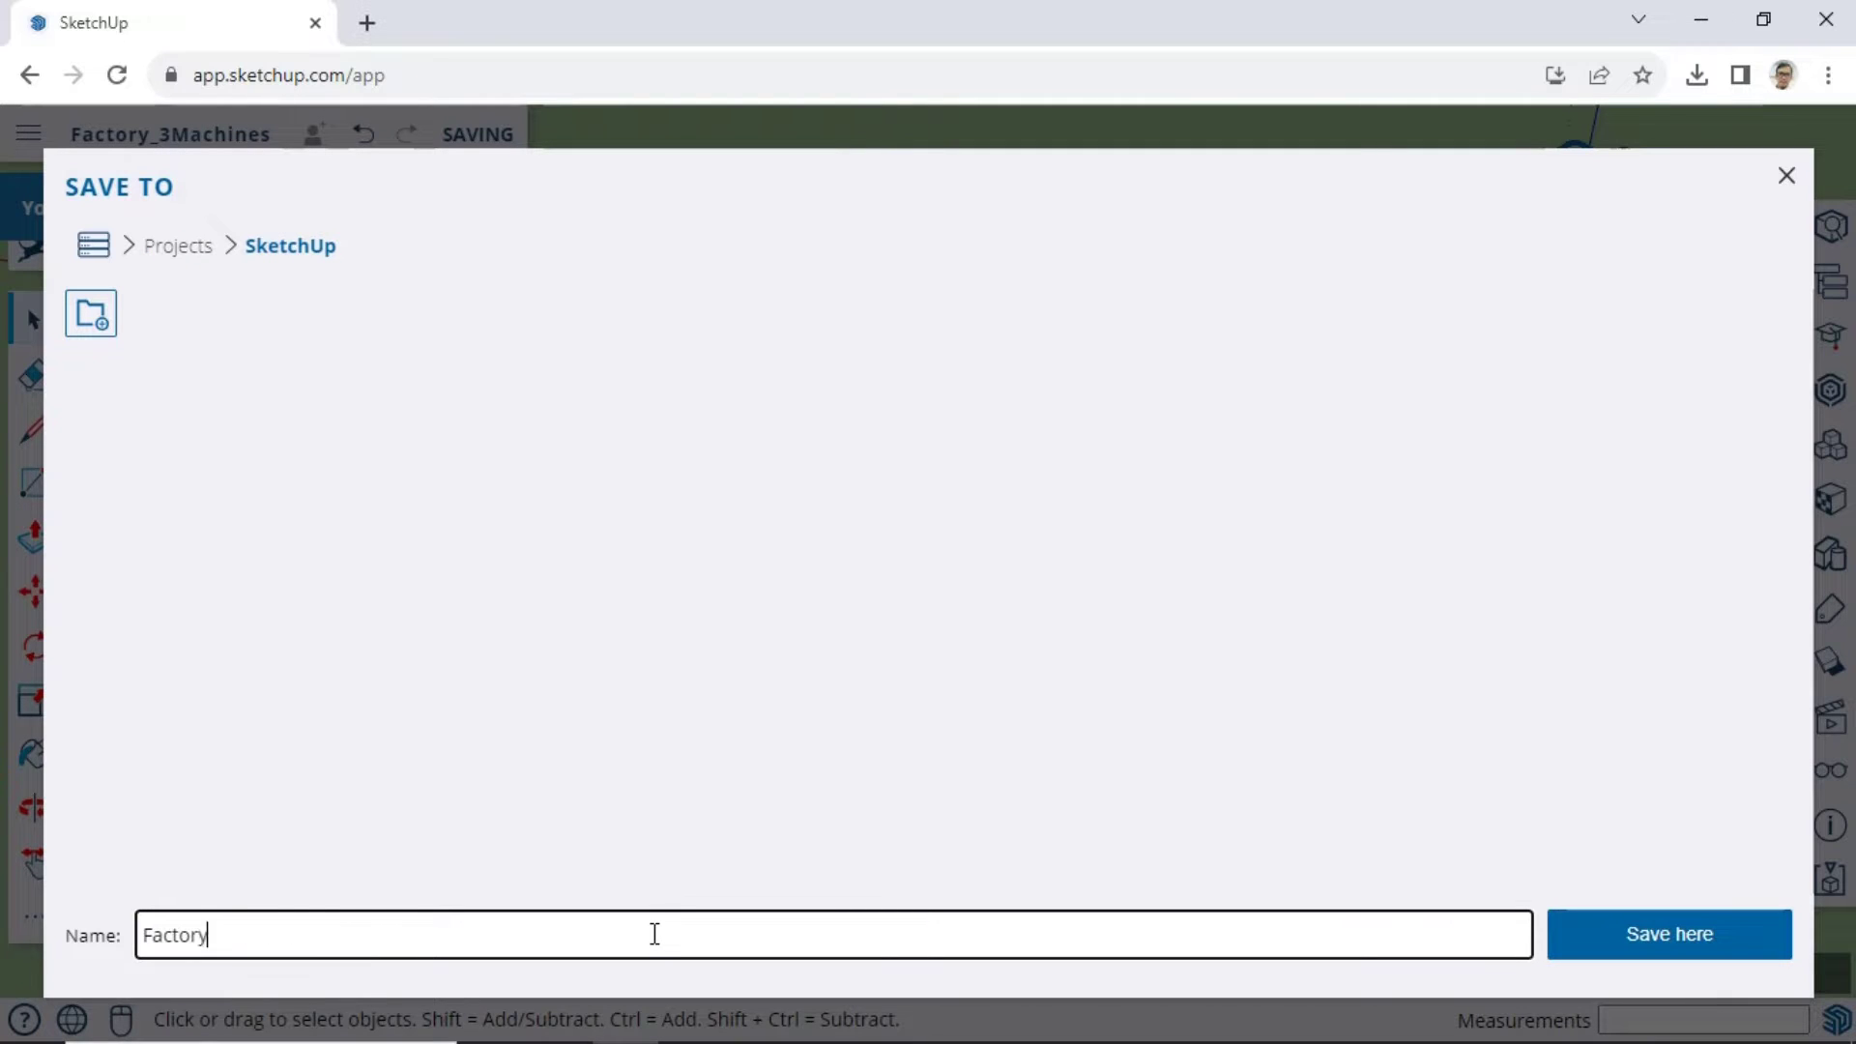
click(1600, 938)
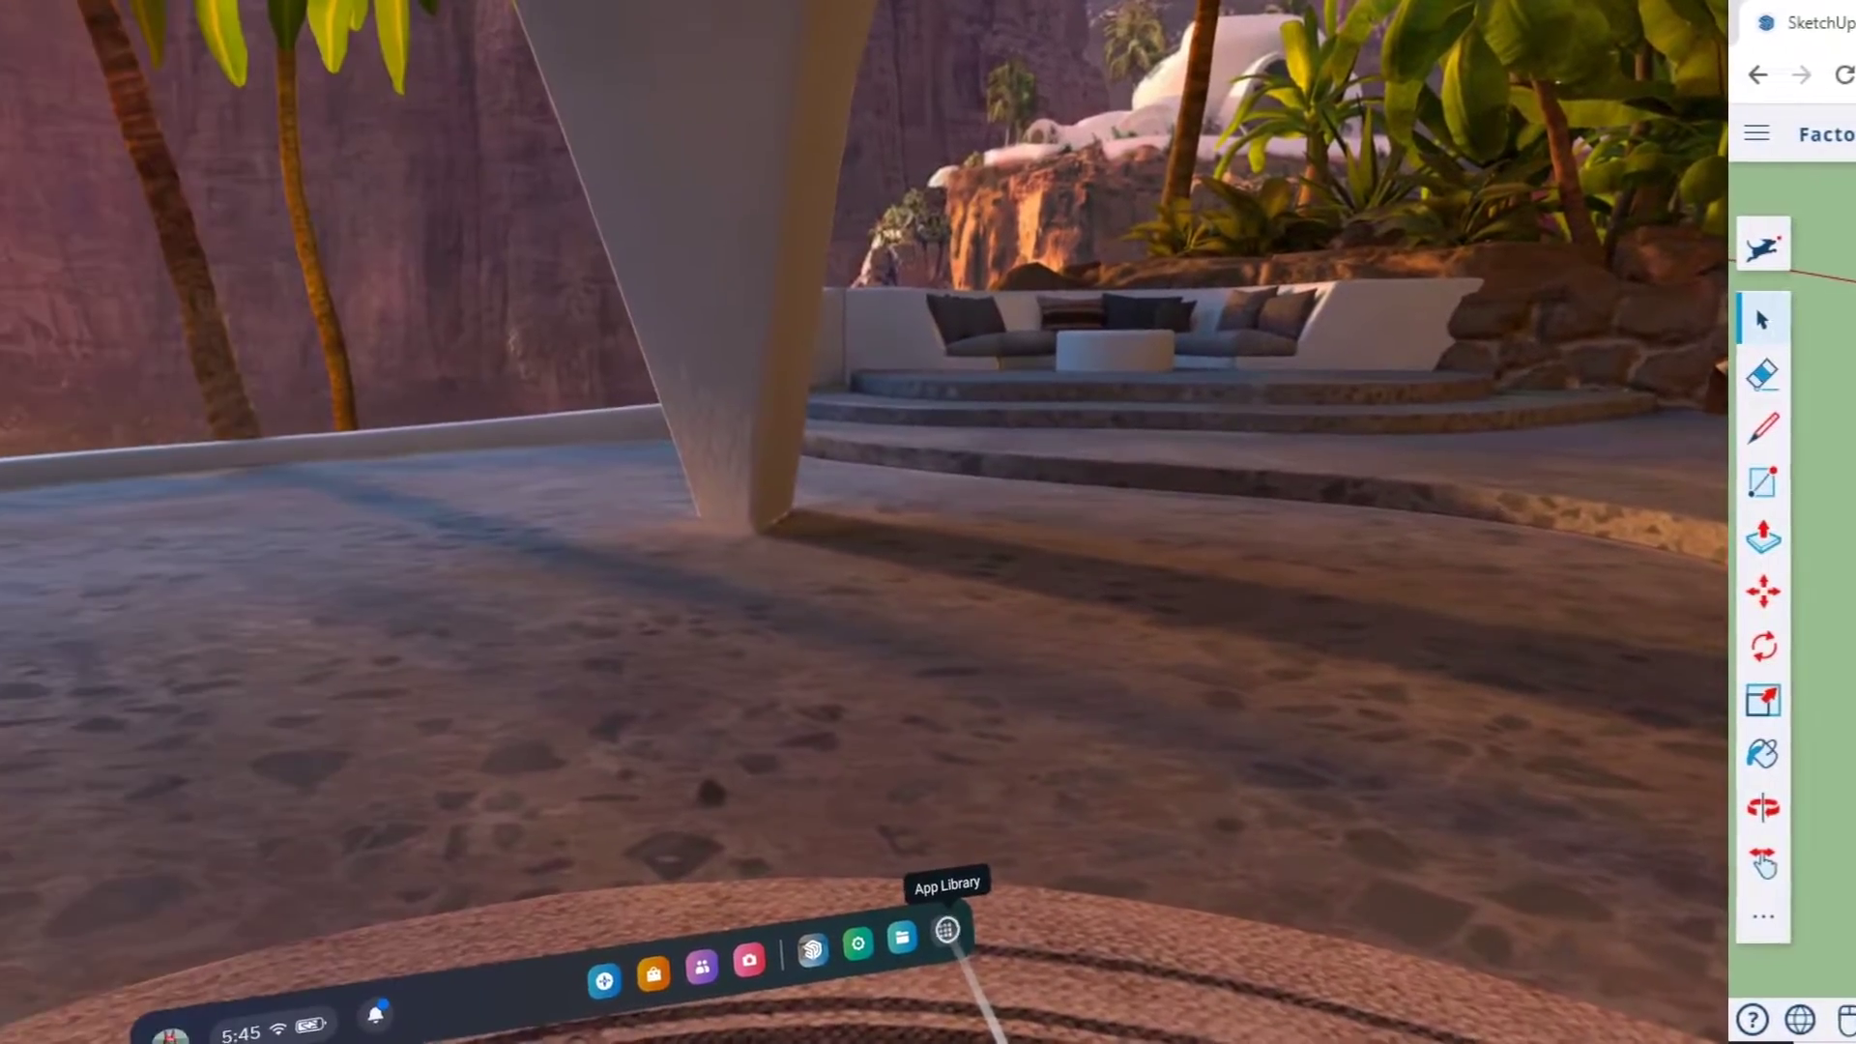
Open the App Library and scroll down to the SketchUp Viewer tile
click(946, 930)
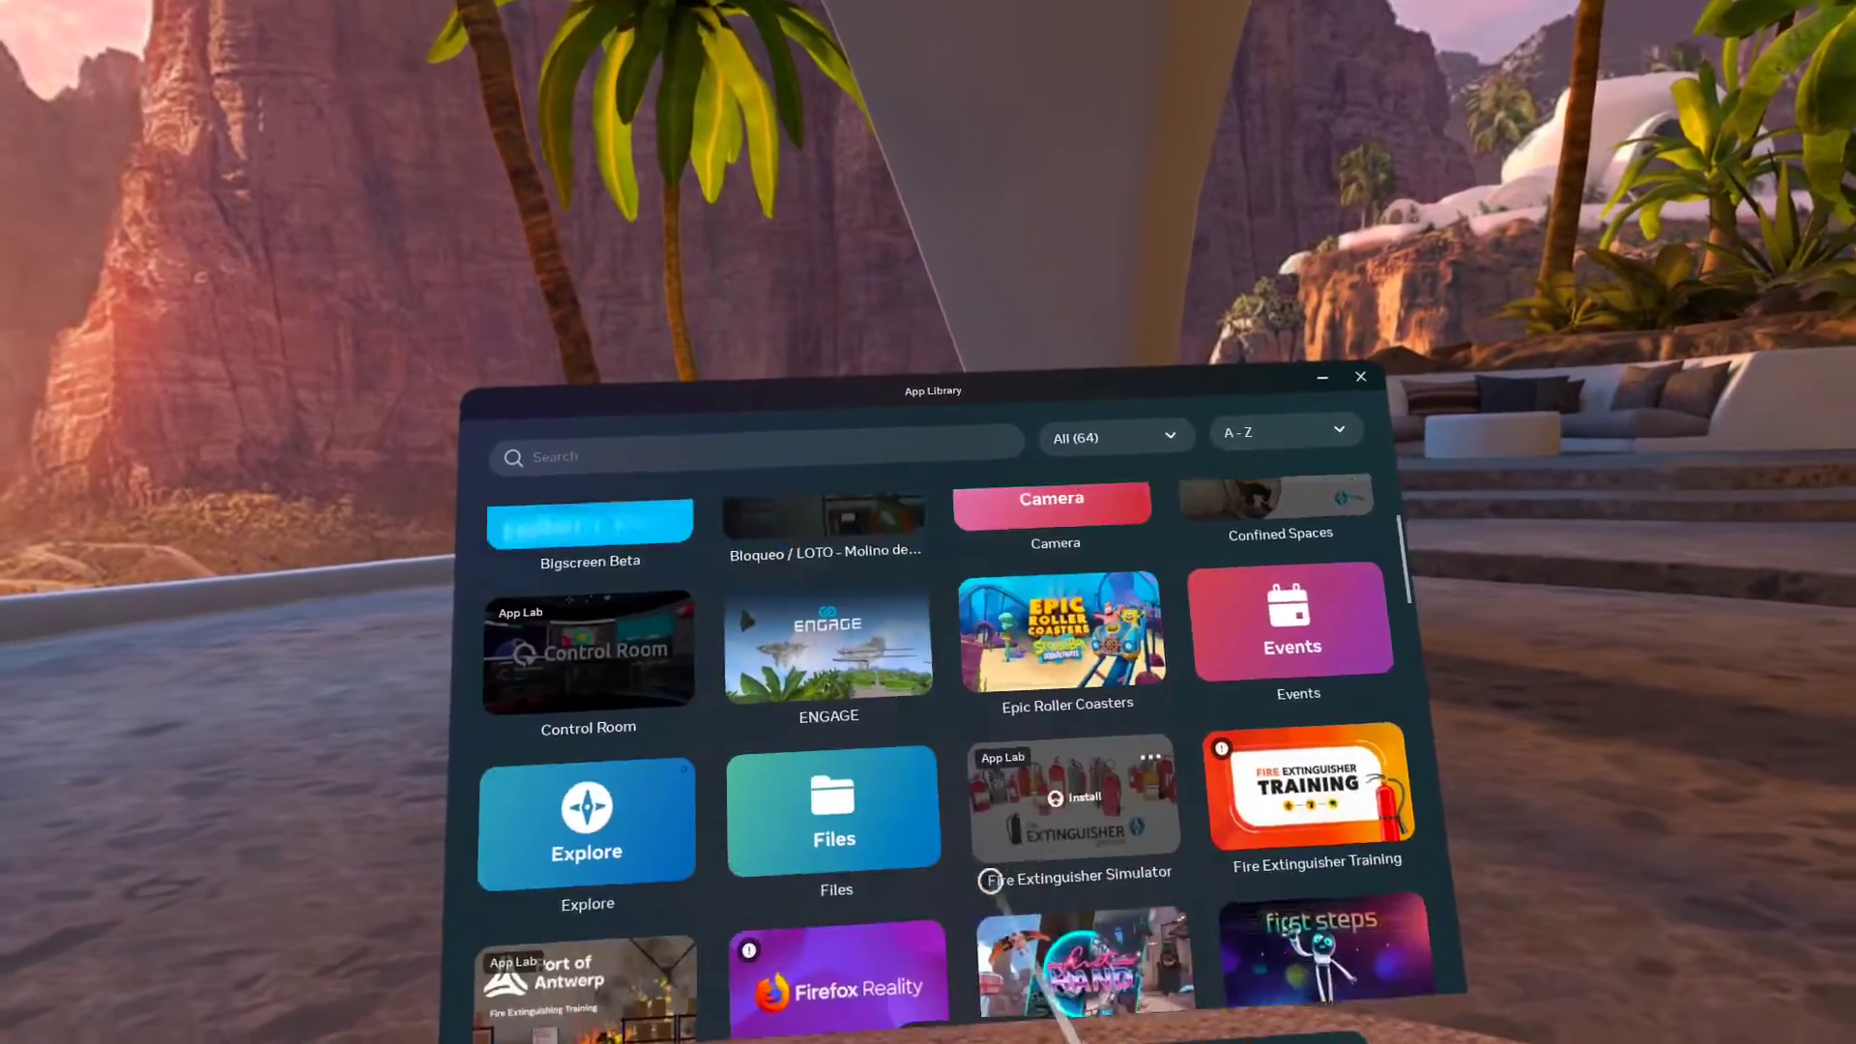
scroll(990, 880, down, 15)
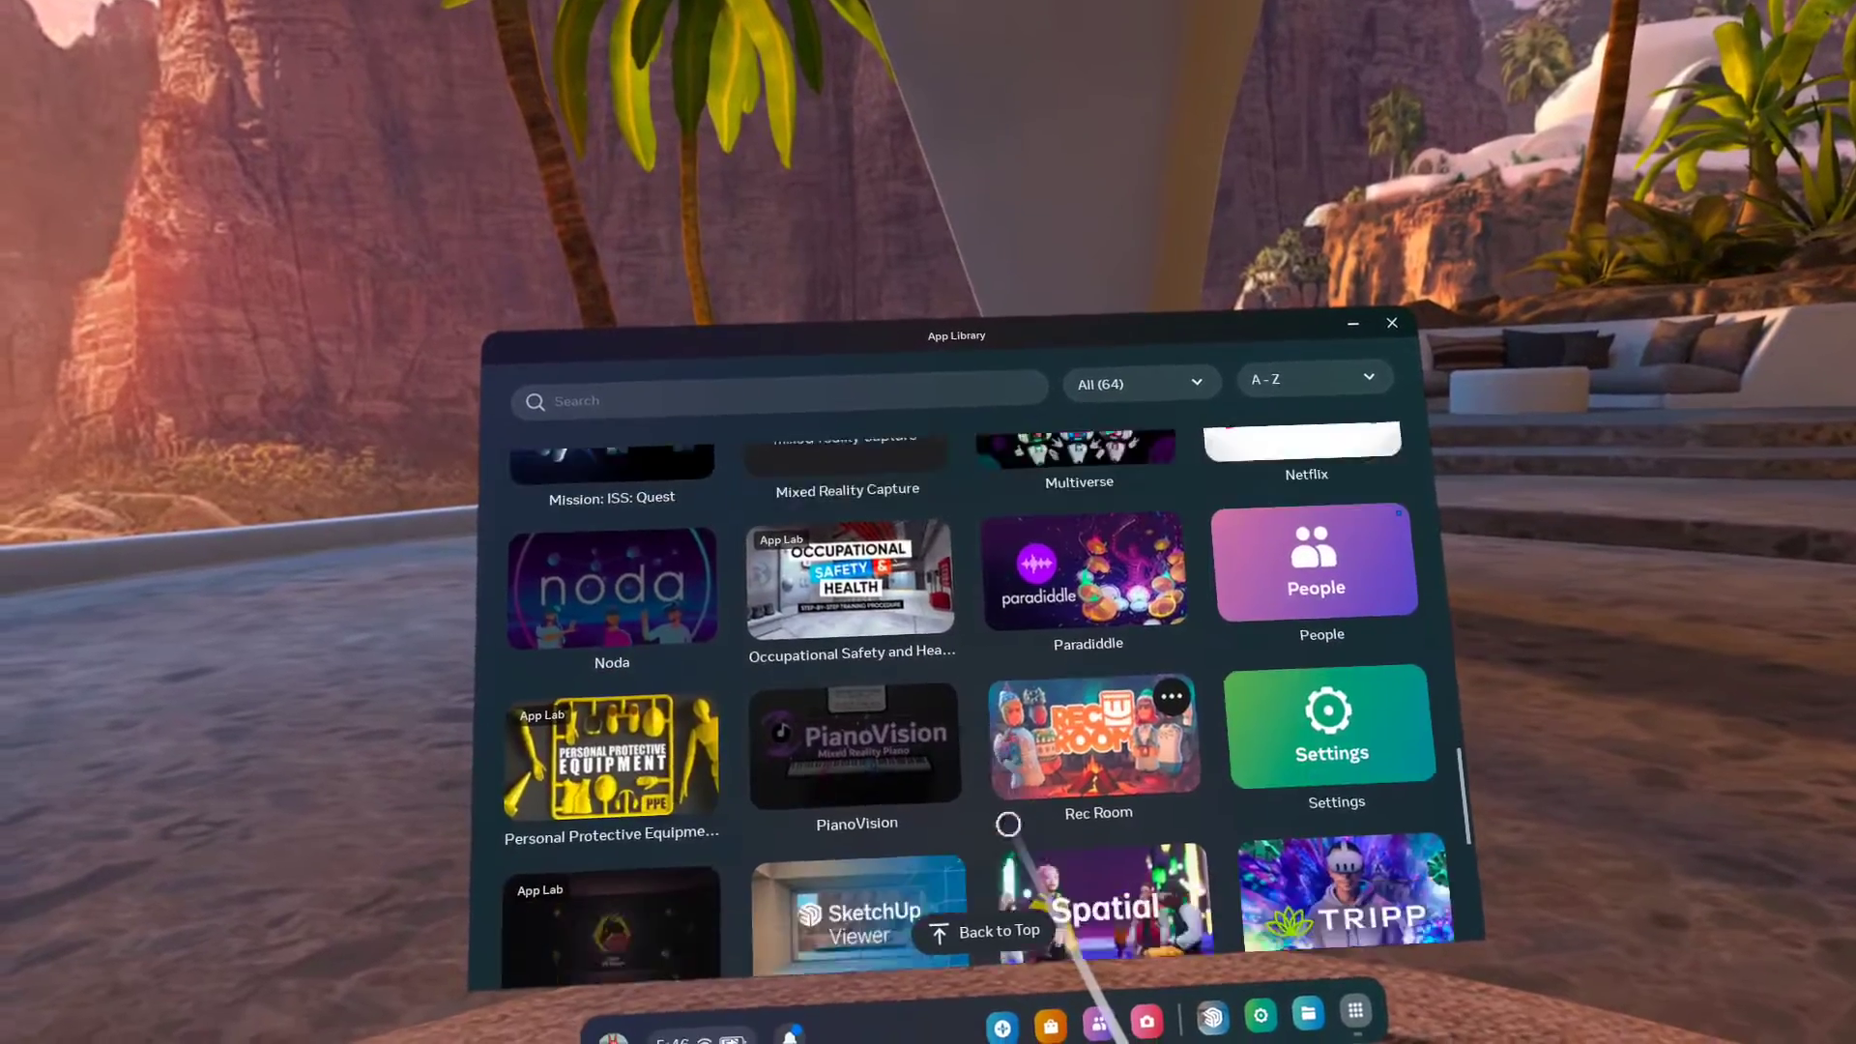
scroll(1008, 823, down, 6)
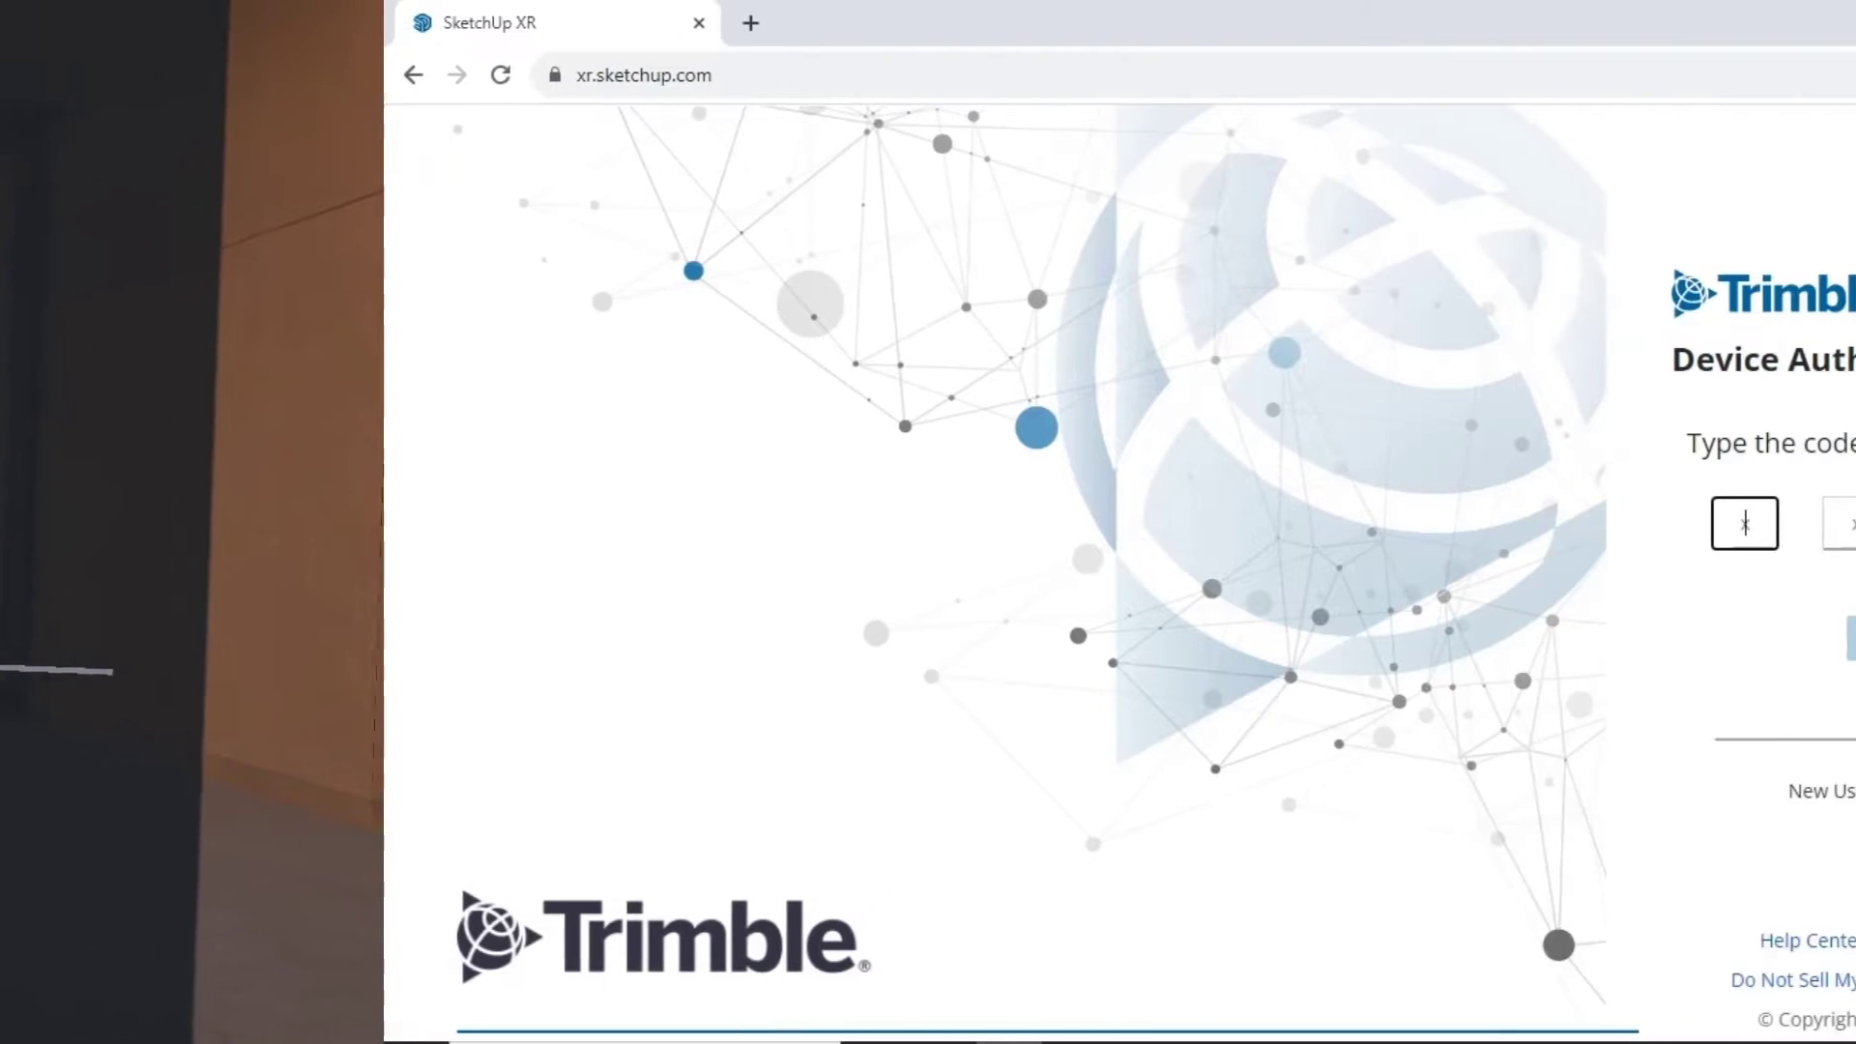
Enter the headset's device code on xr.sketchup.com and submit it to authenticate
text(WL)
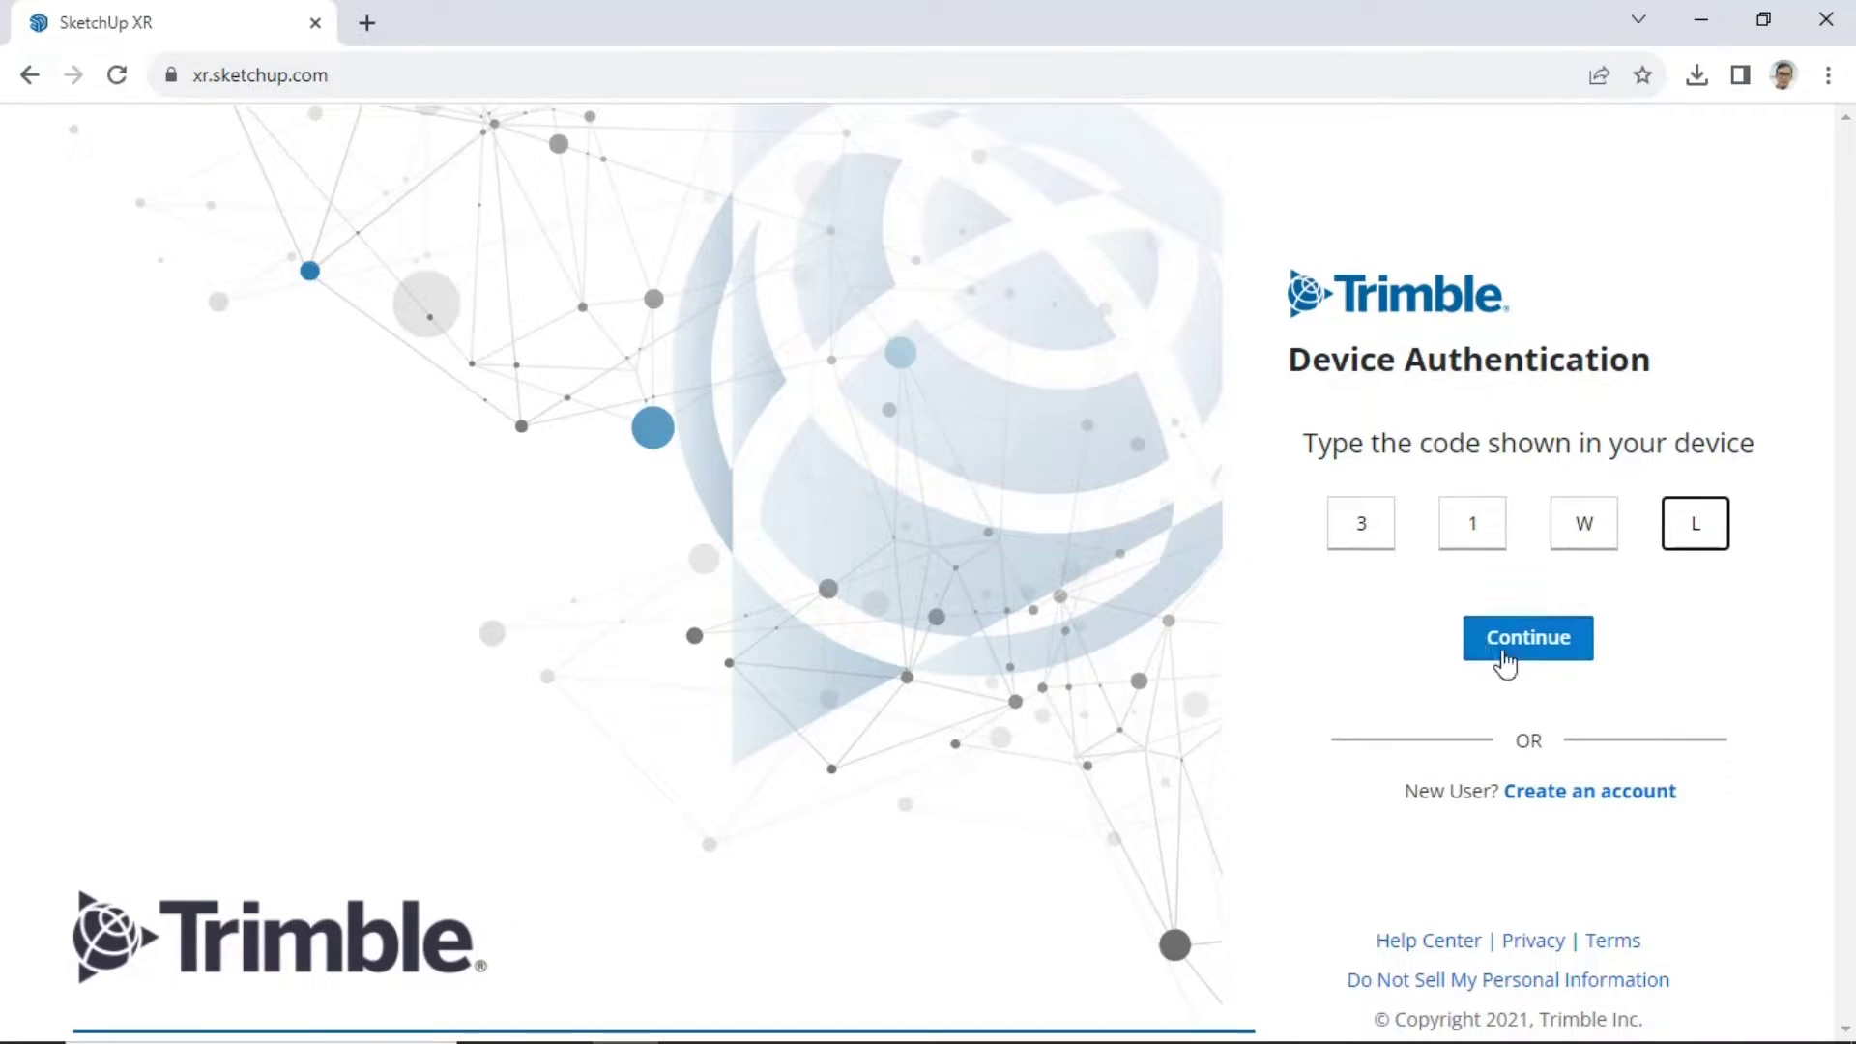
click(1519, 645)
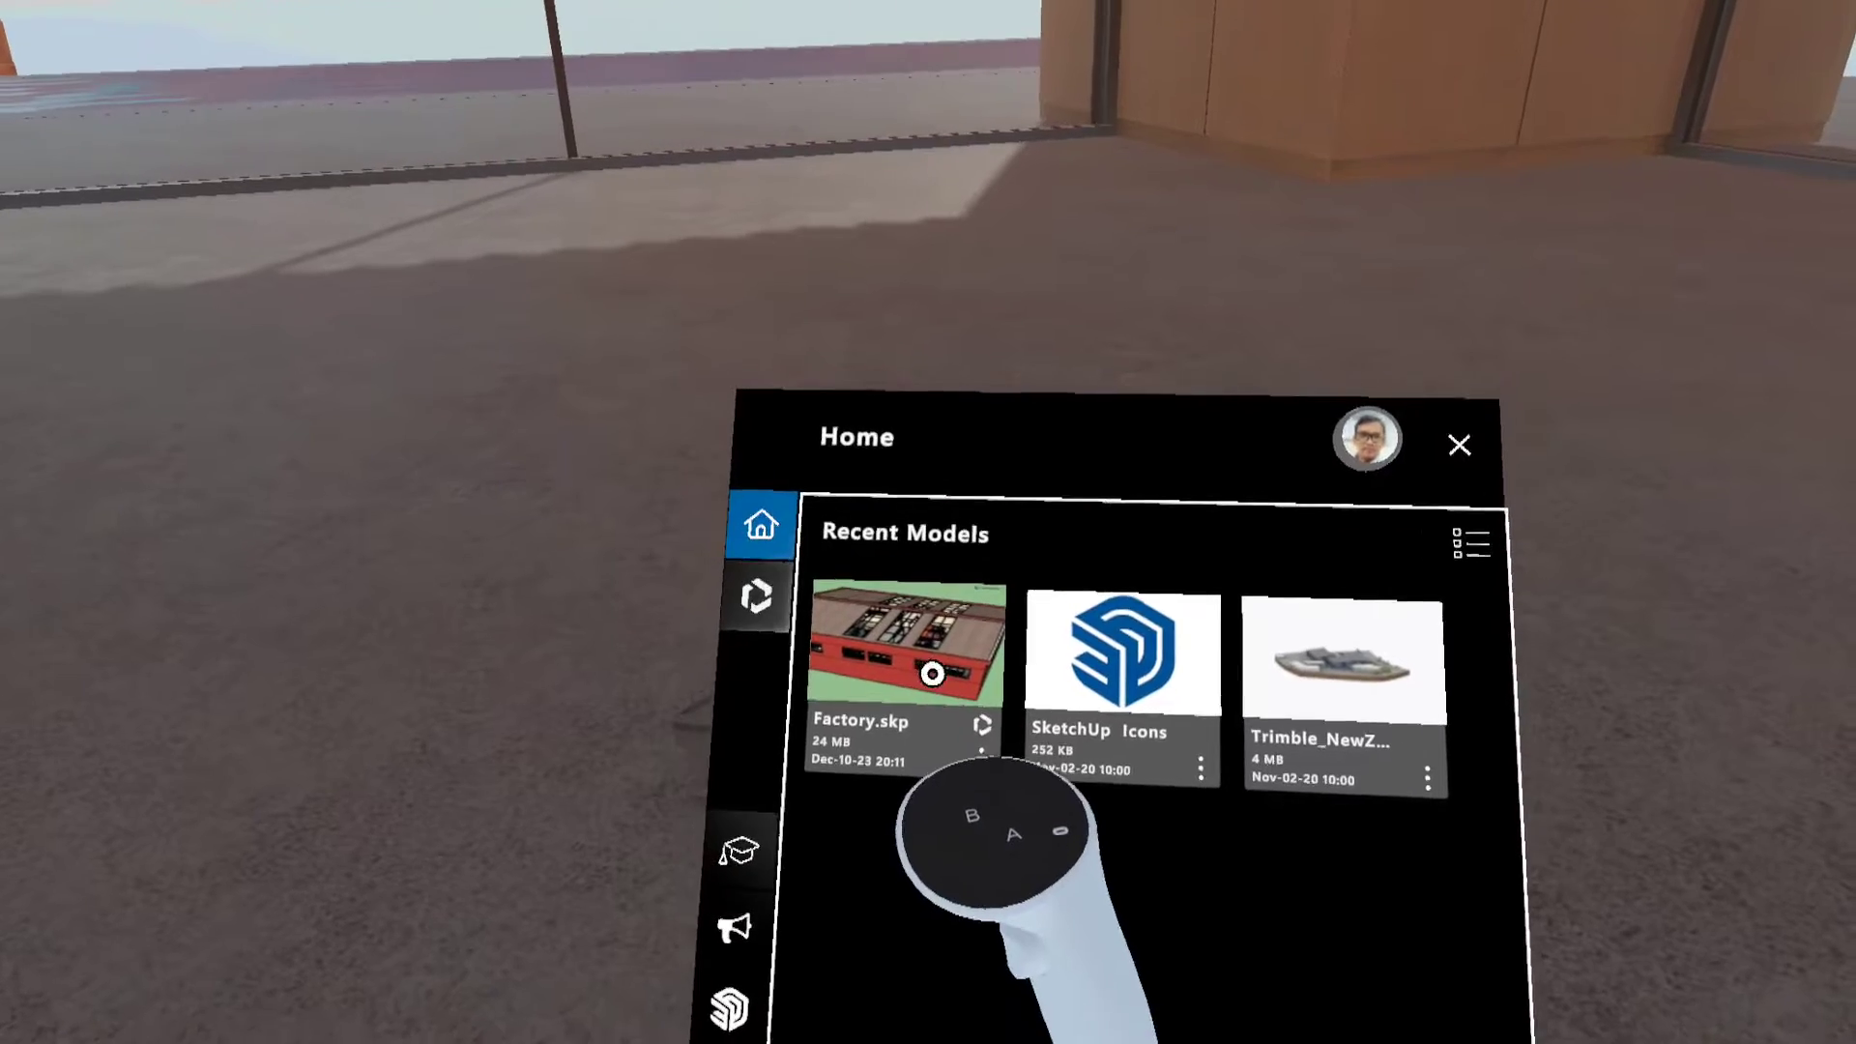
Load Factory.skp from Recent Models onto the virtual table
click(932, 673)
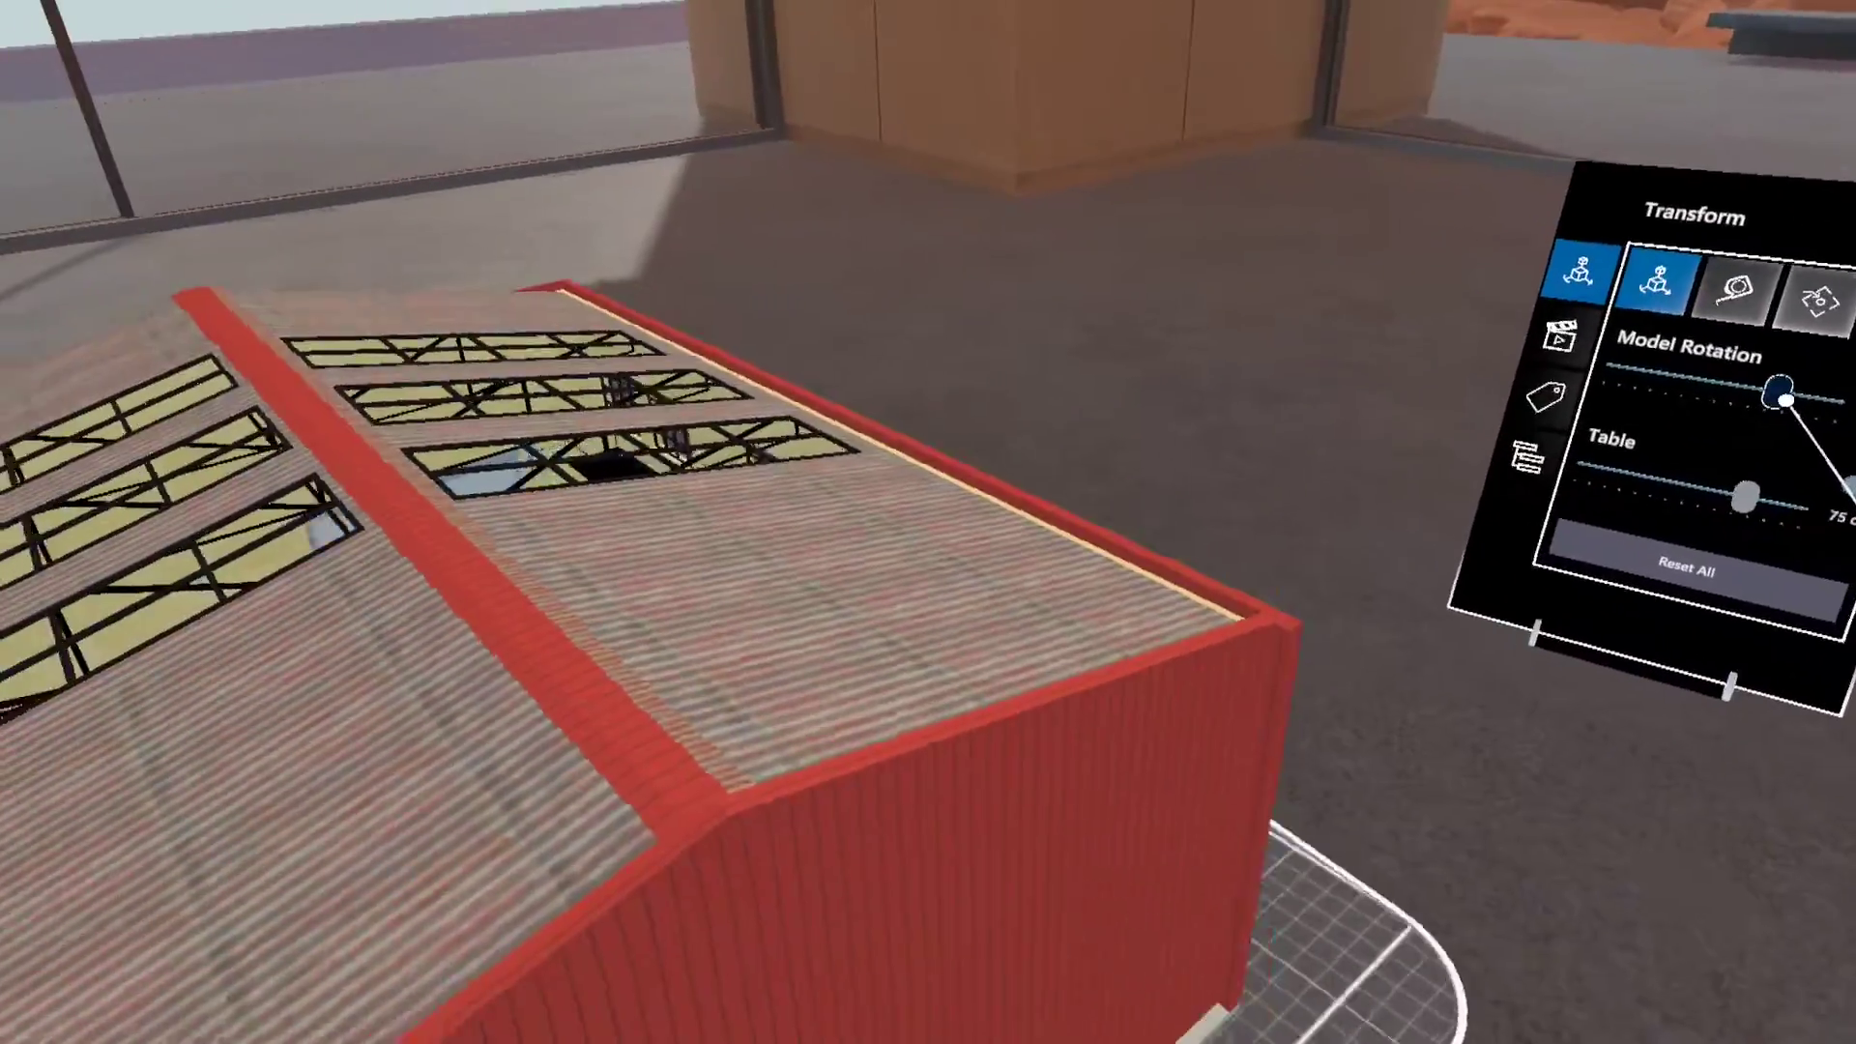
Turn the tabletop factory to a new angle with the Model Rotation slider
drag(1781, 396, 1701, 379)
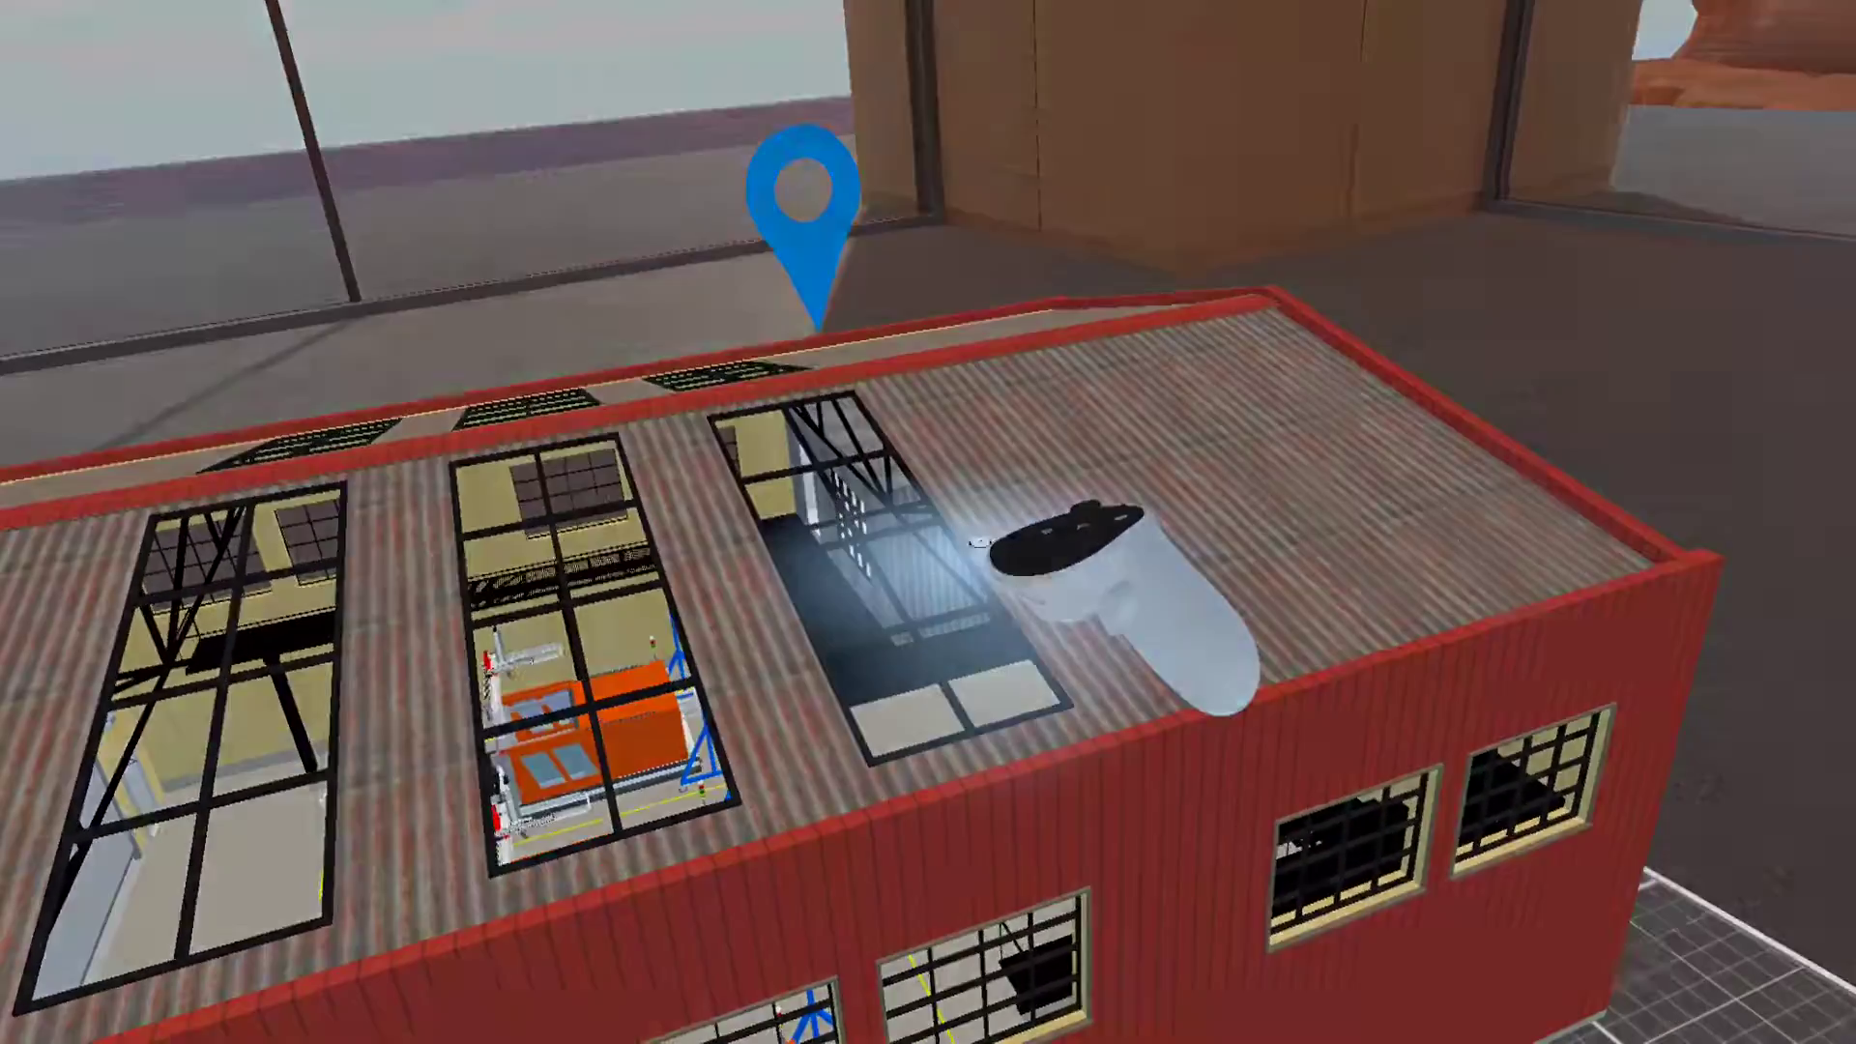
Teleport into the factory at life size, landing among the office cubicles and laptops
click(808, 290)
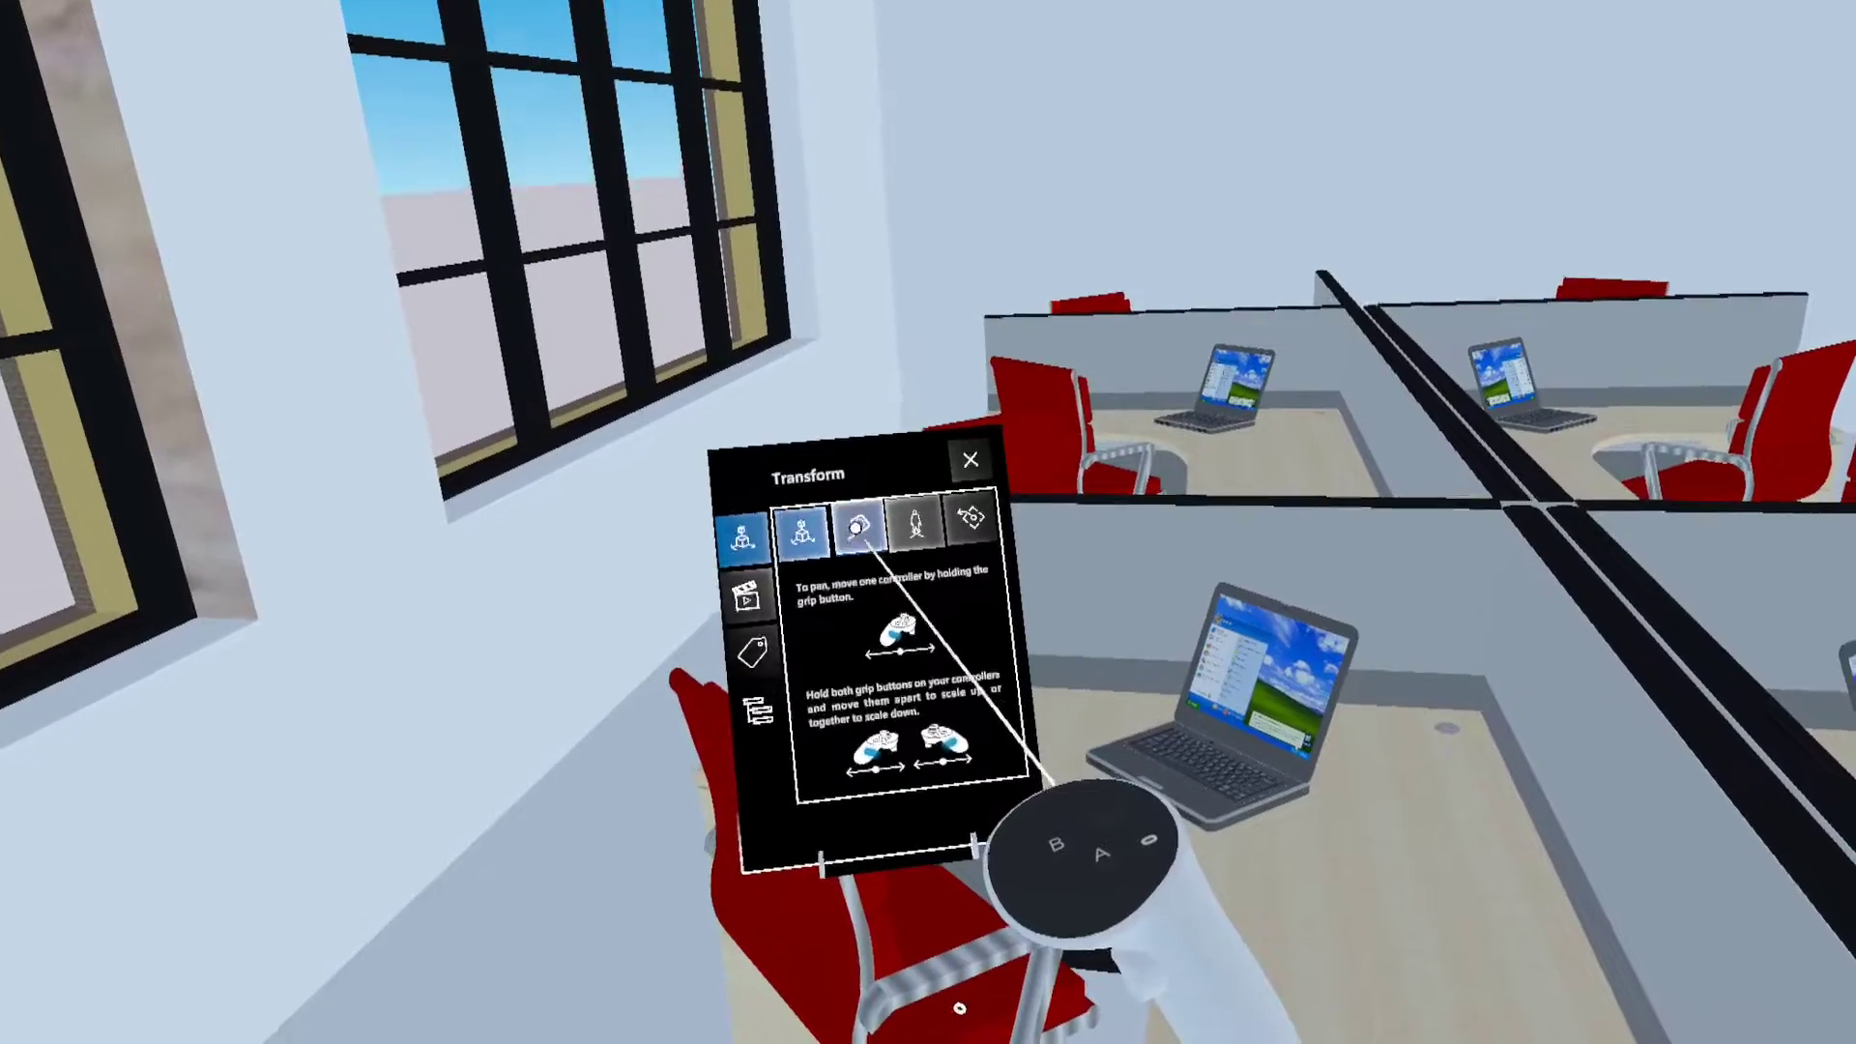
Switch to the Tape Measure tool for measuring inside the office
click(857, 527)
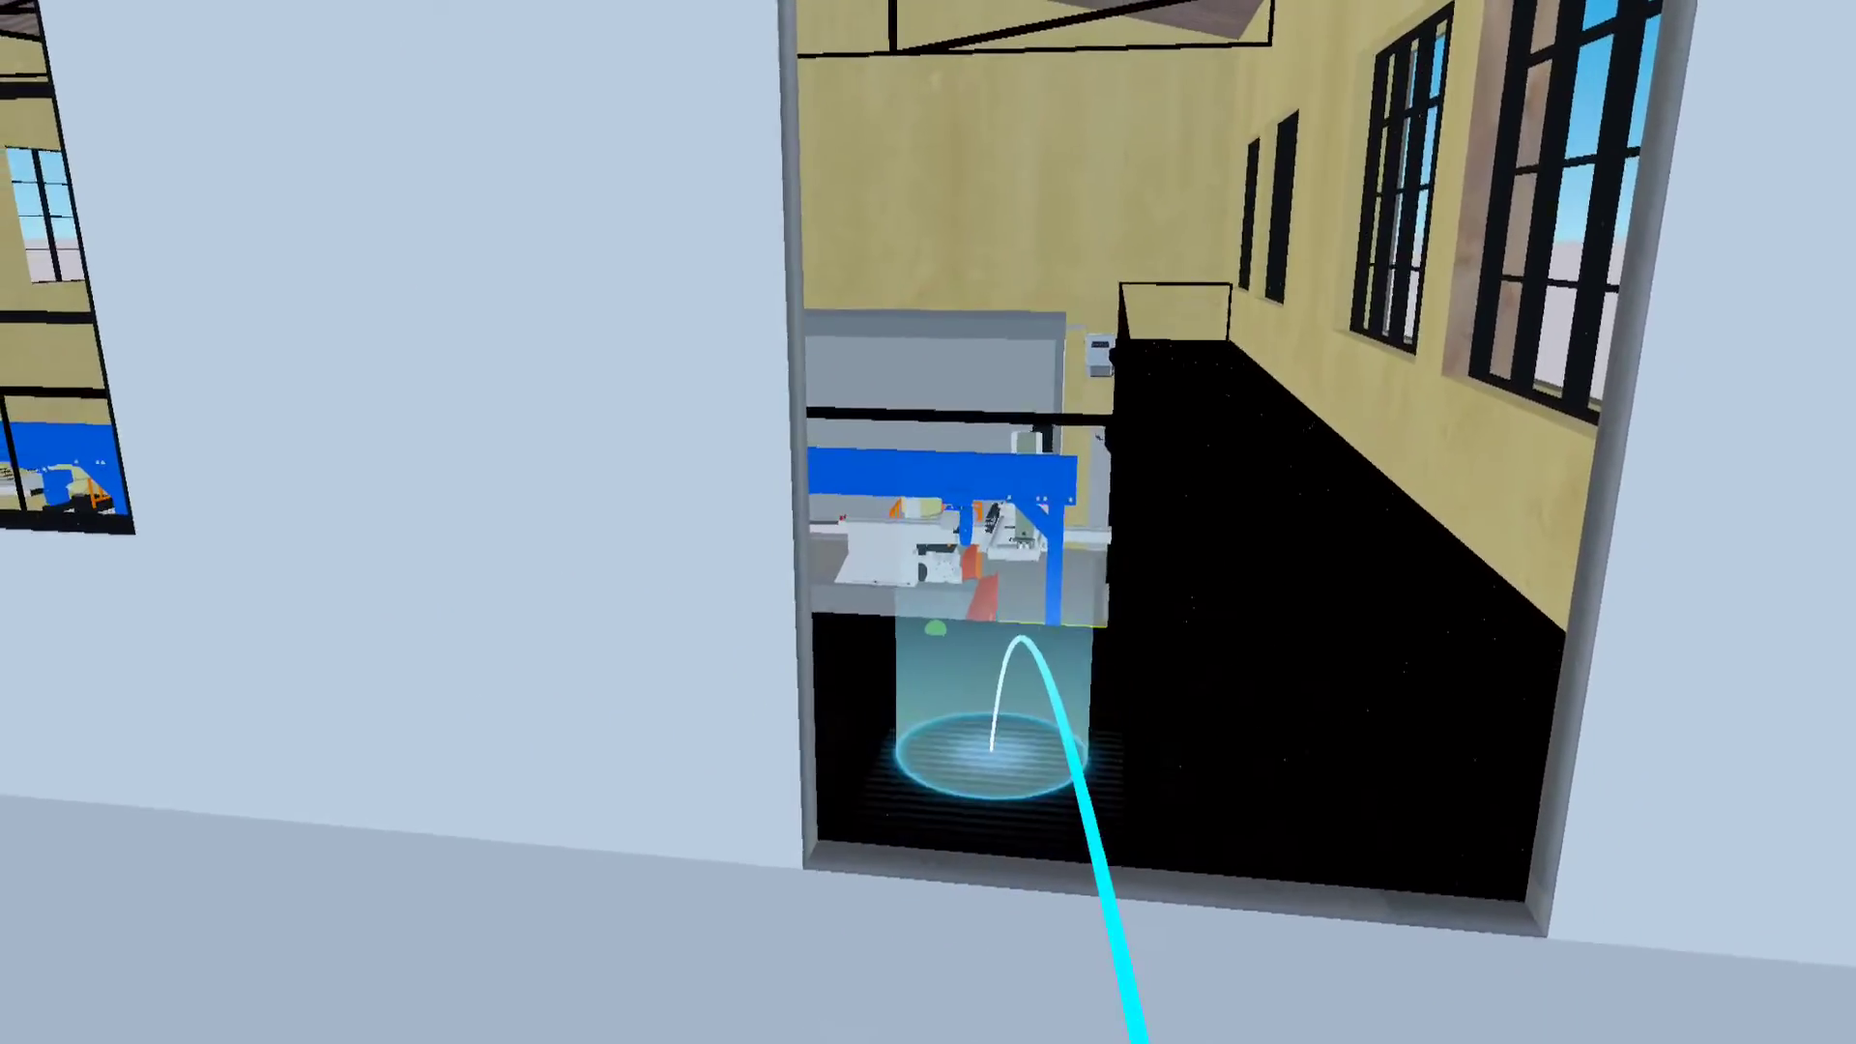
Teleport onto the catwalk, toward the grey wall, then beside MACHINE-03's black step platform, and bring up the radial menu
click(991, 749)
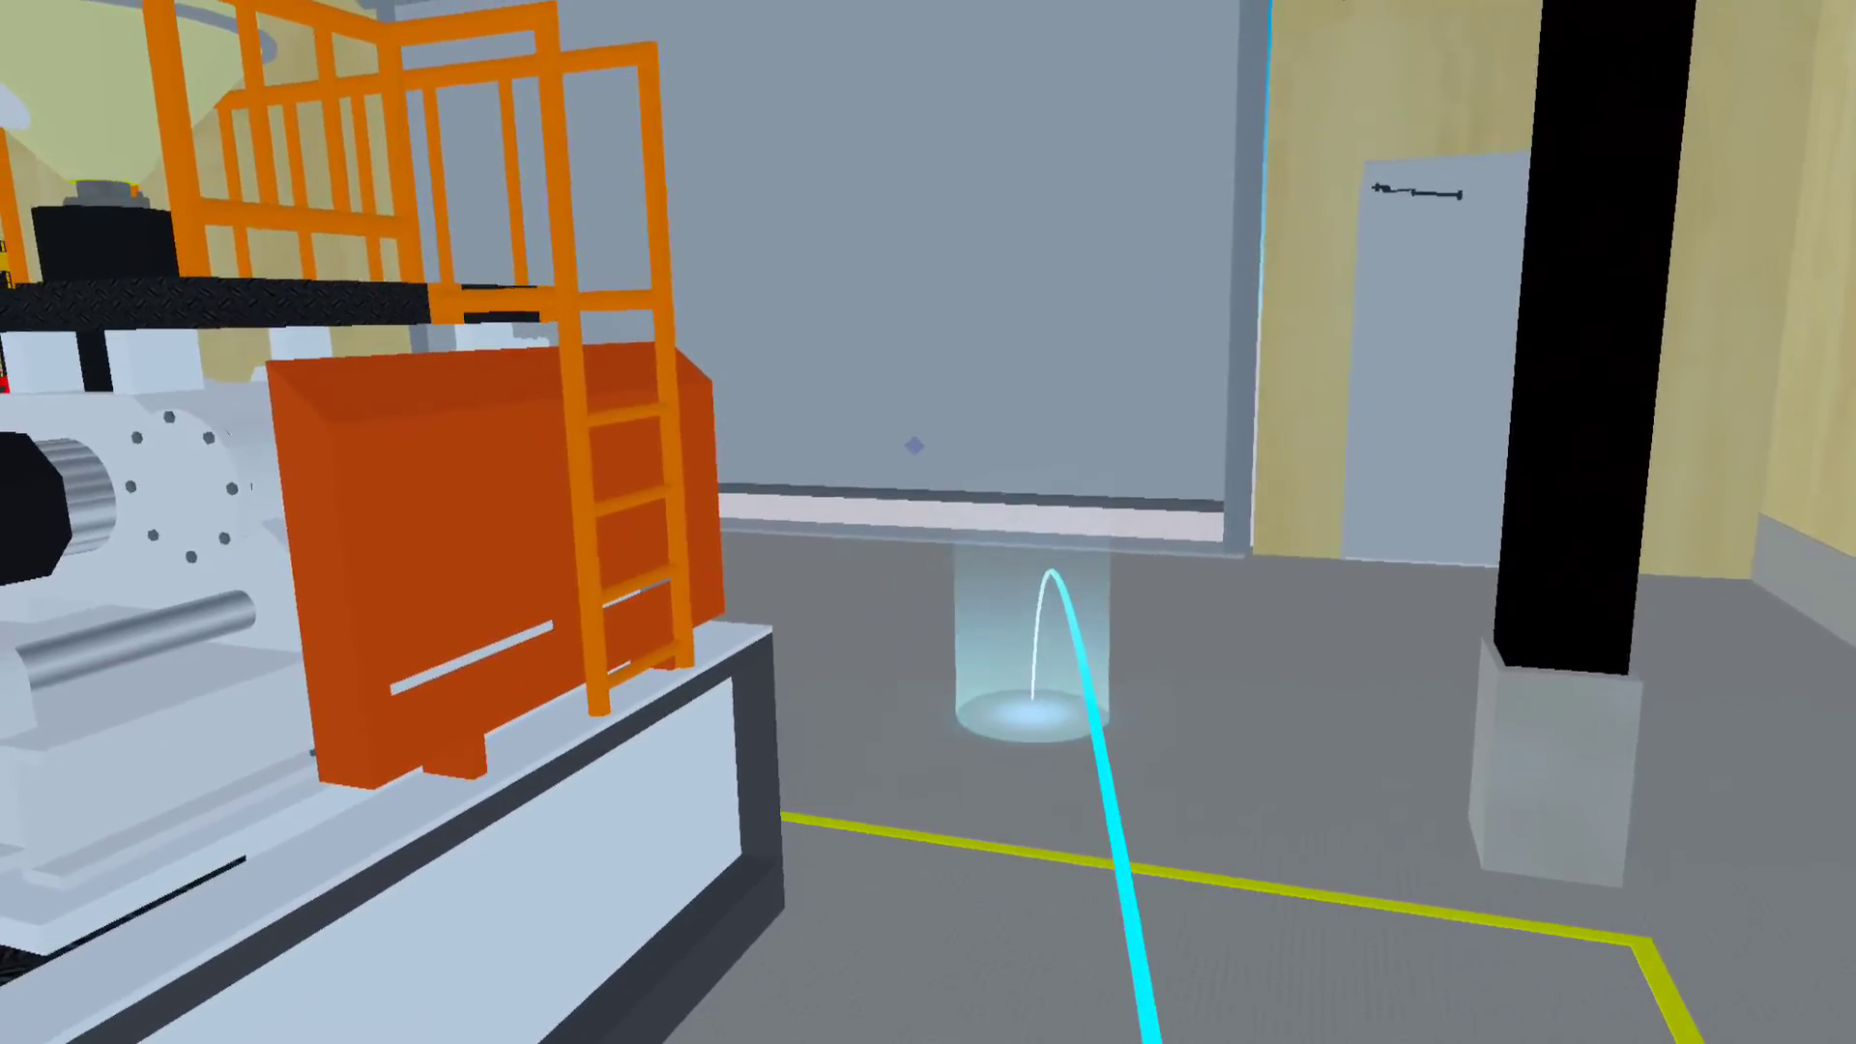
click(1033, 714)
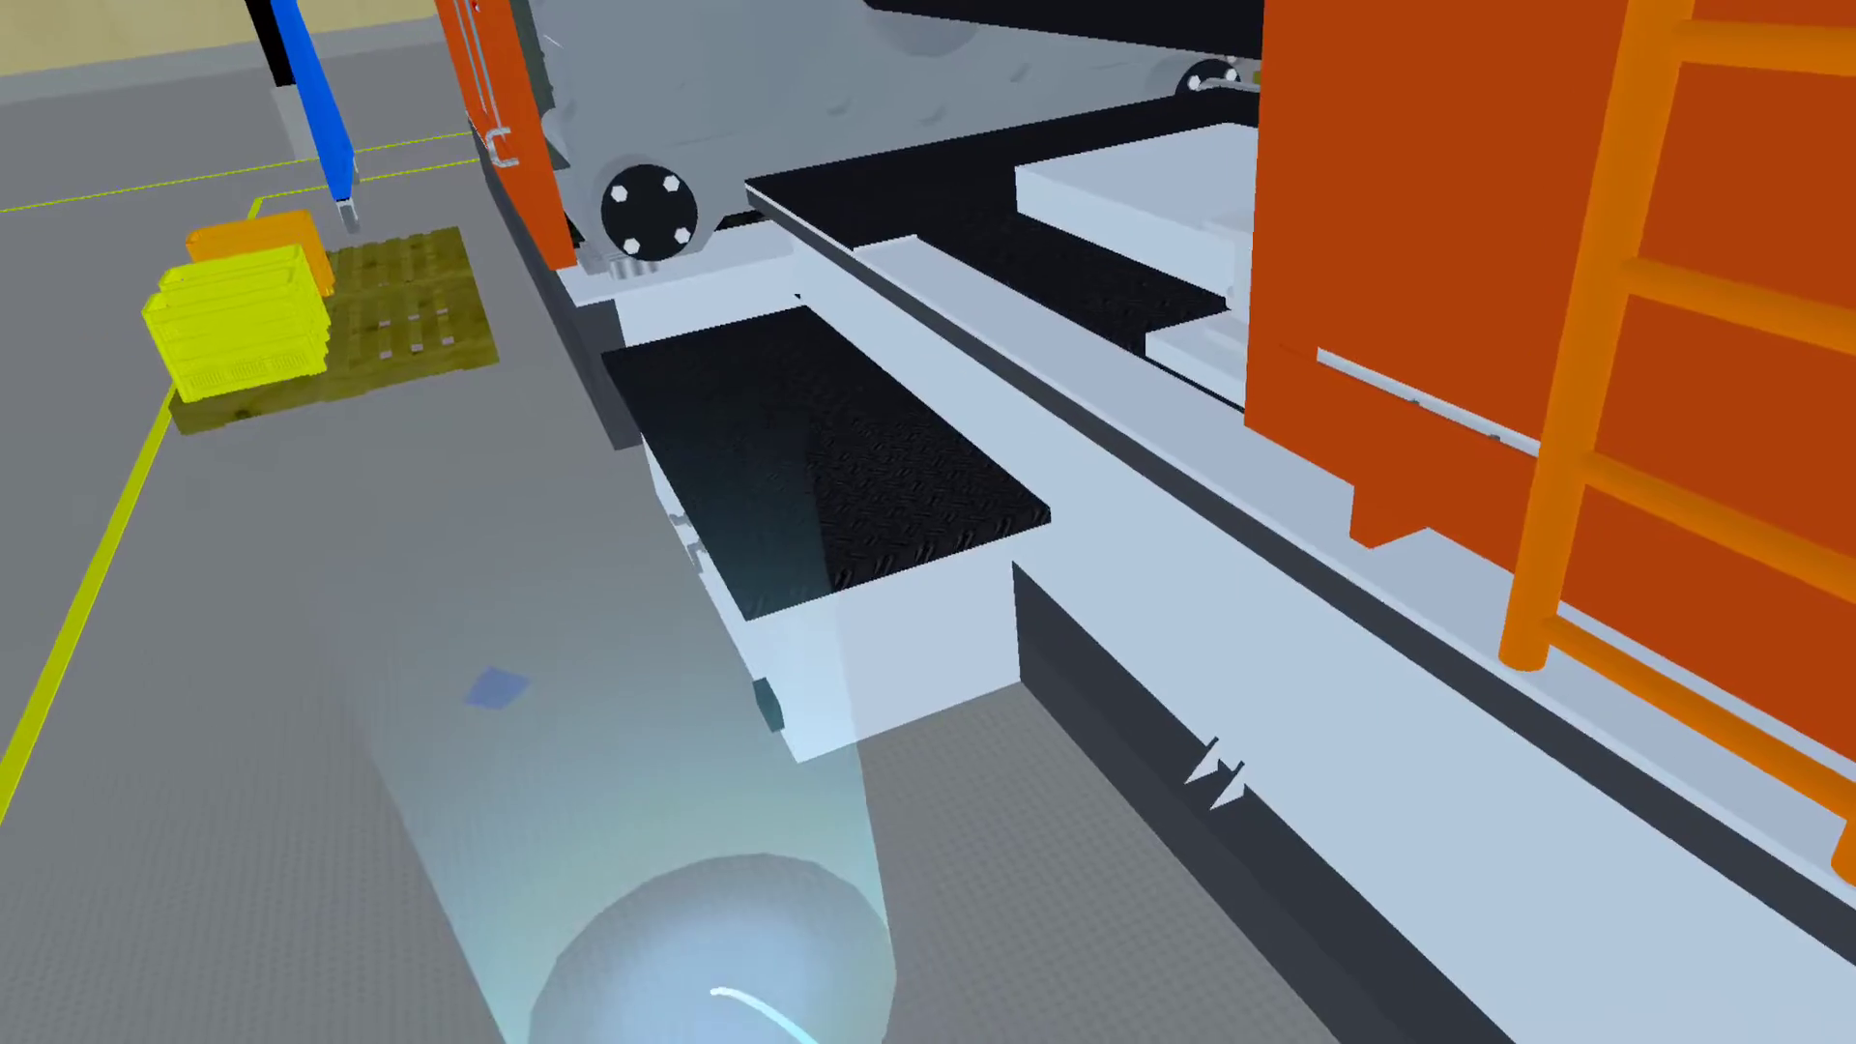
click(705, 932)
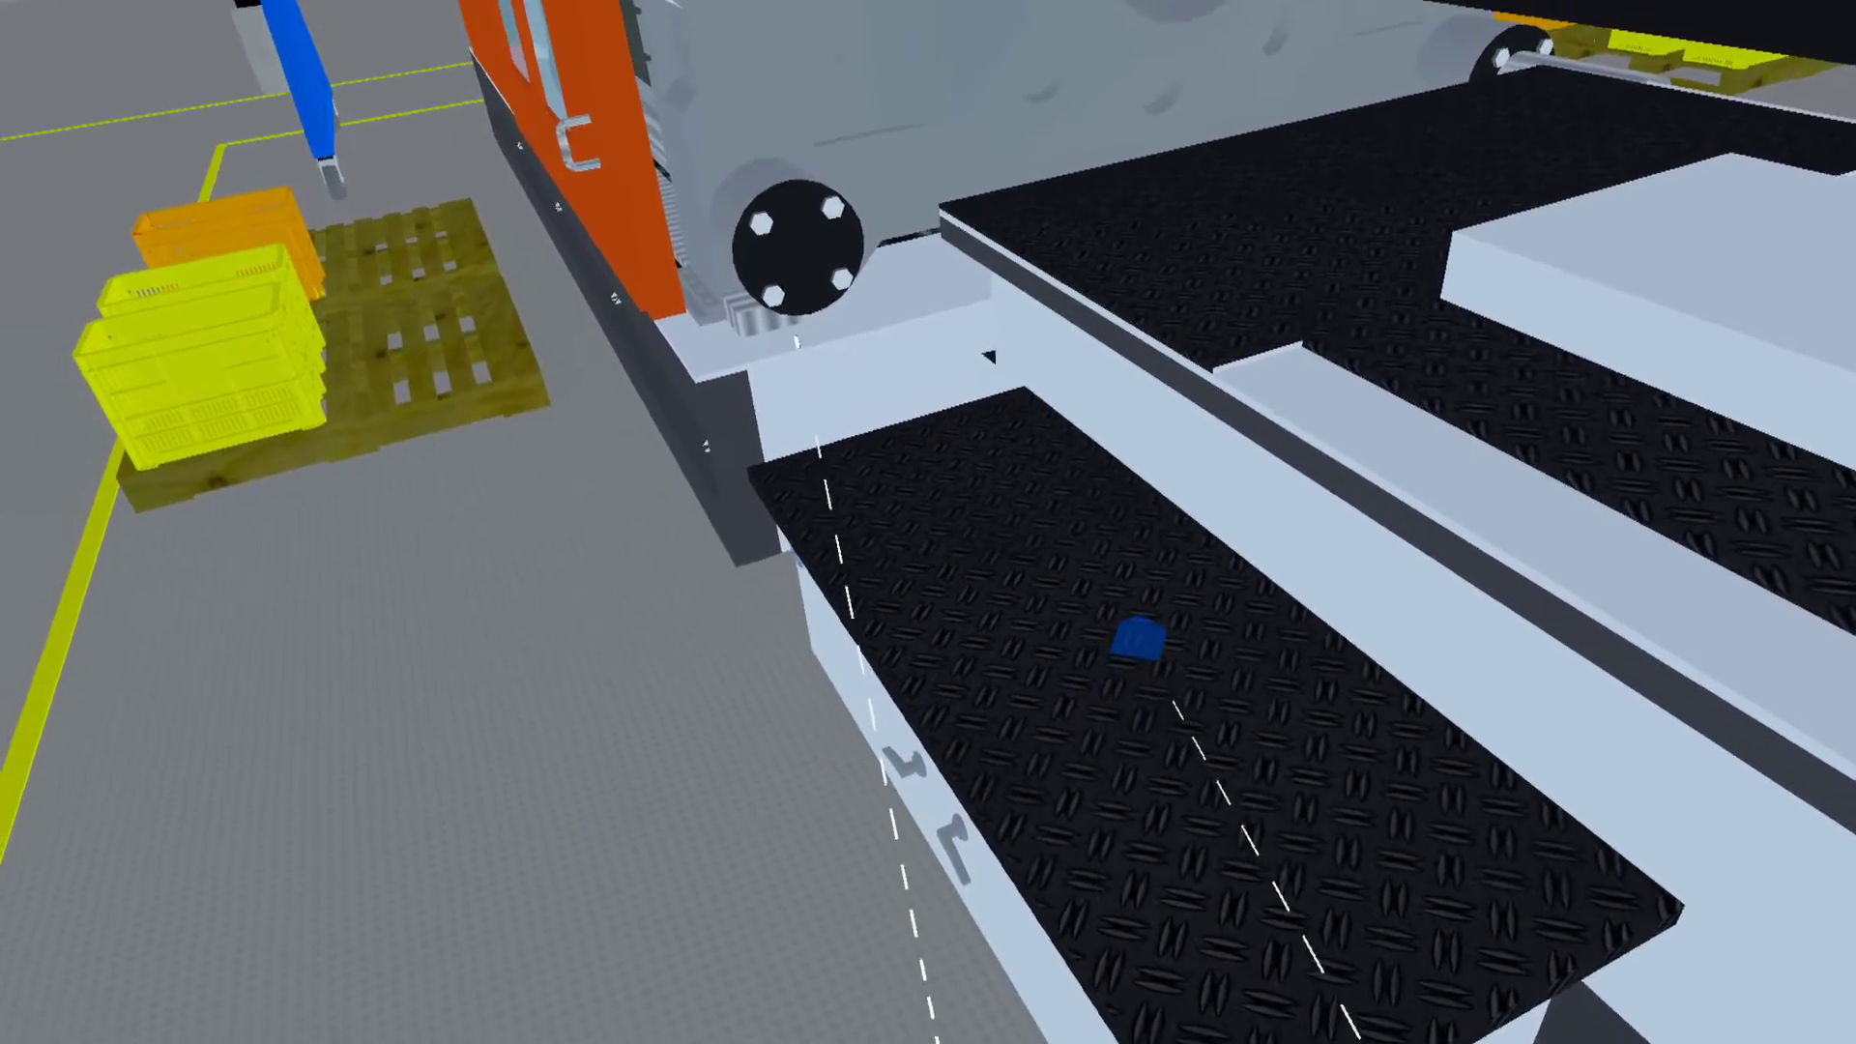
right_click(1106, 894)
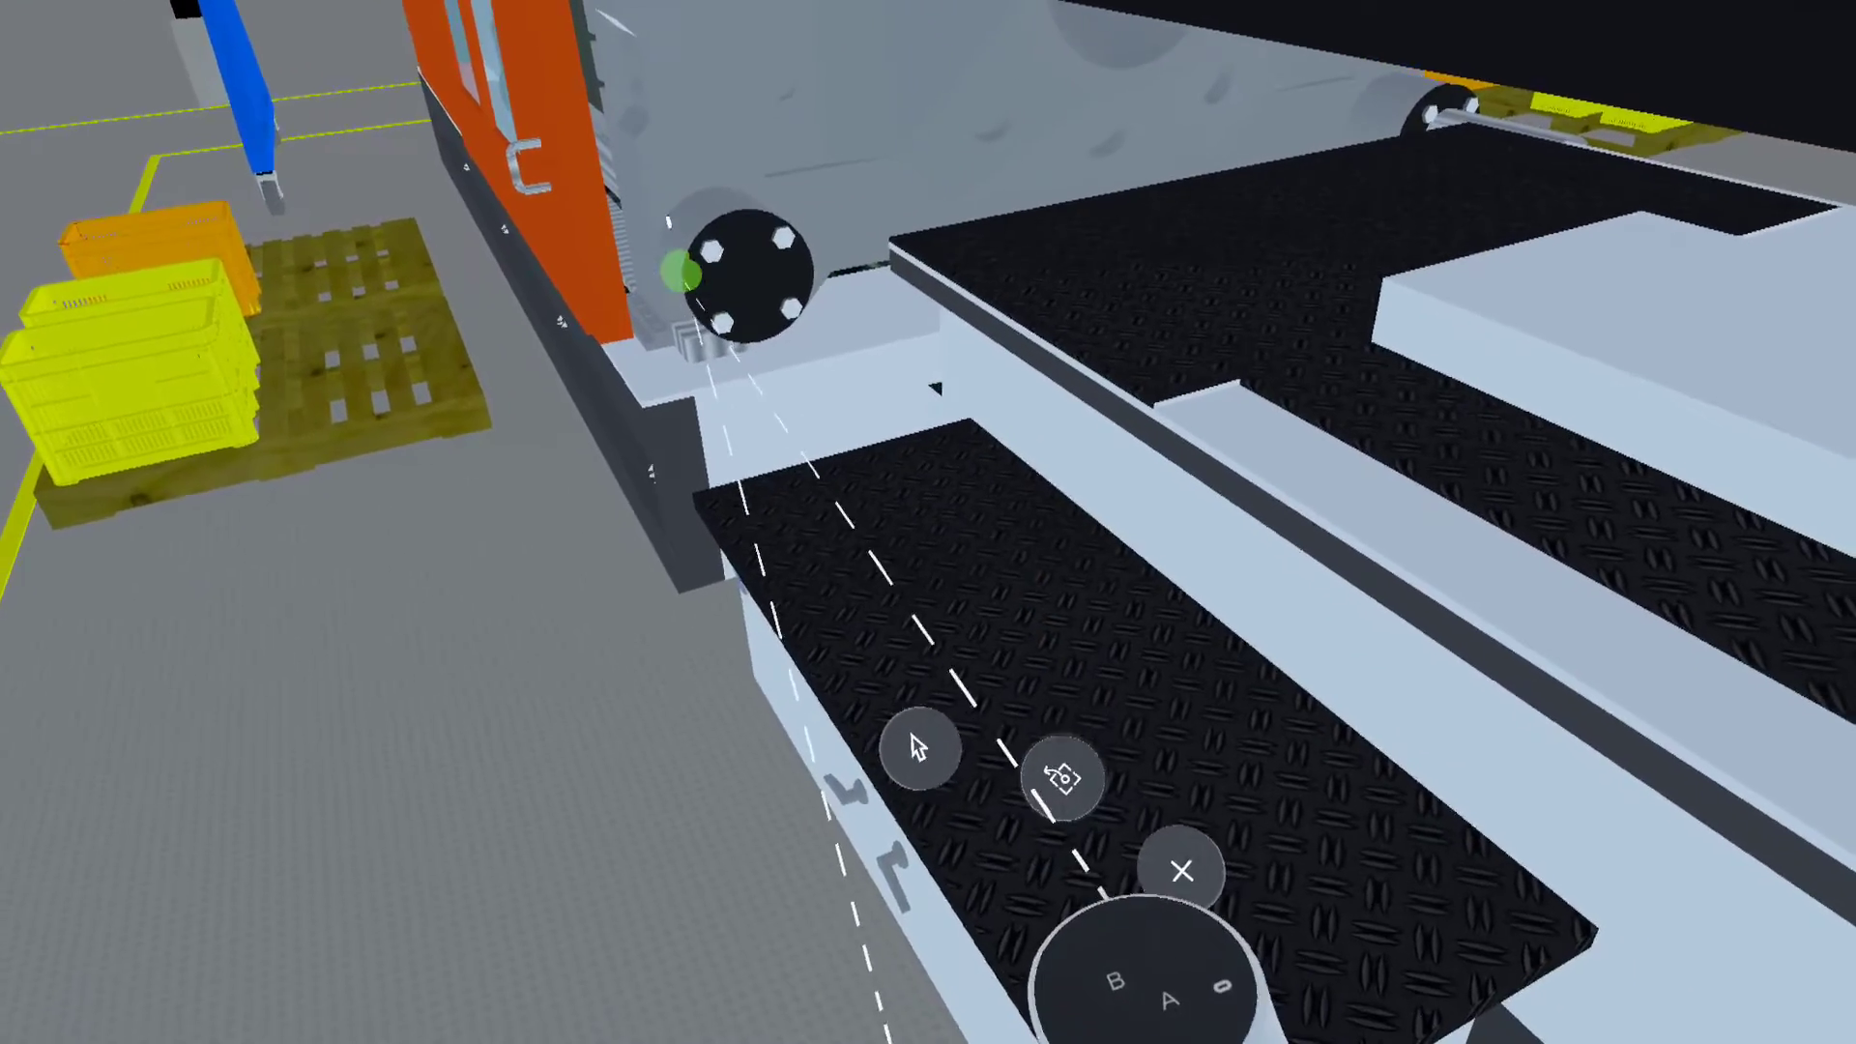
Open the Tape Measure tools panel, then move through the Jump settings to the Transform panel
click(954, 785)
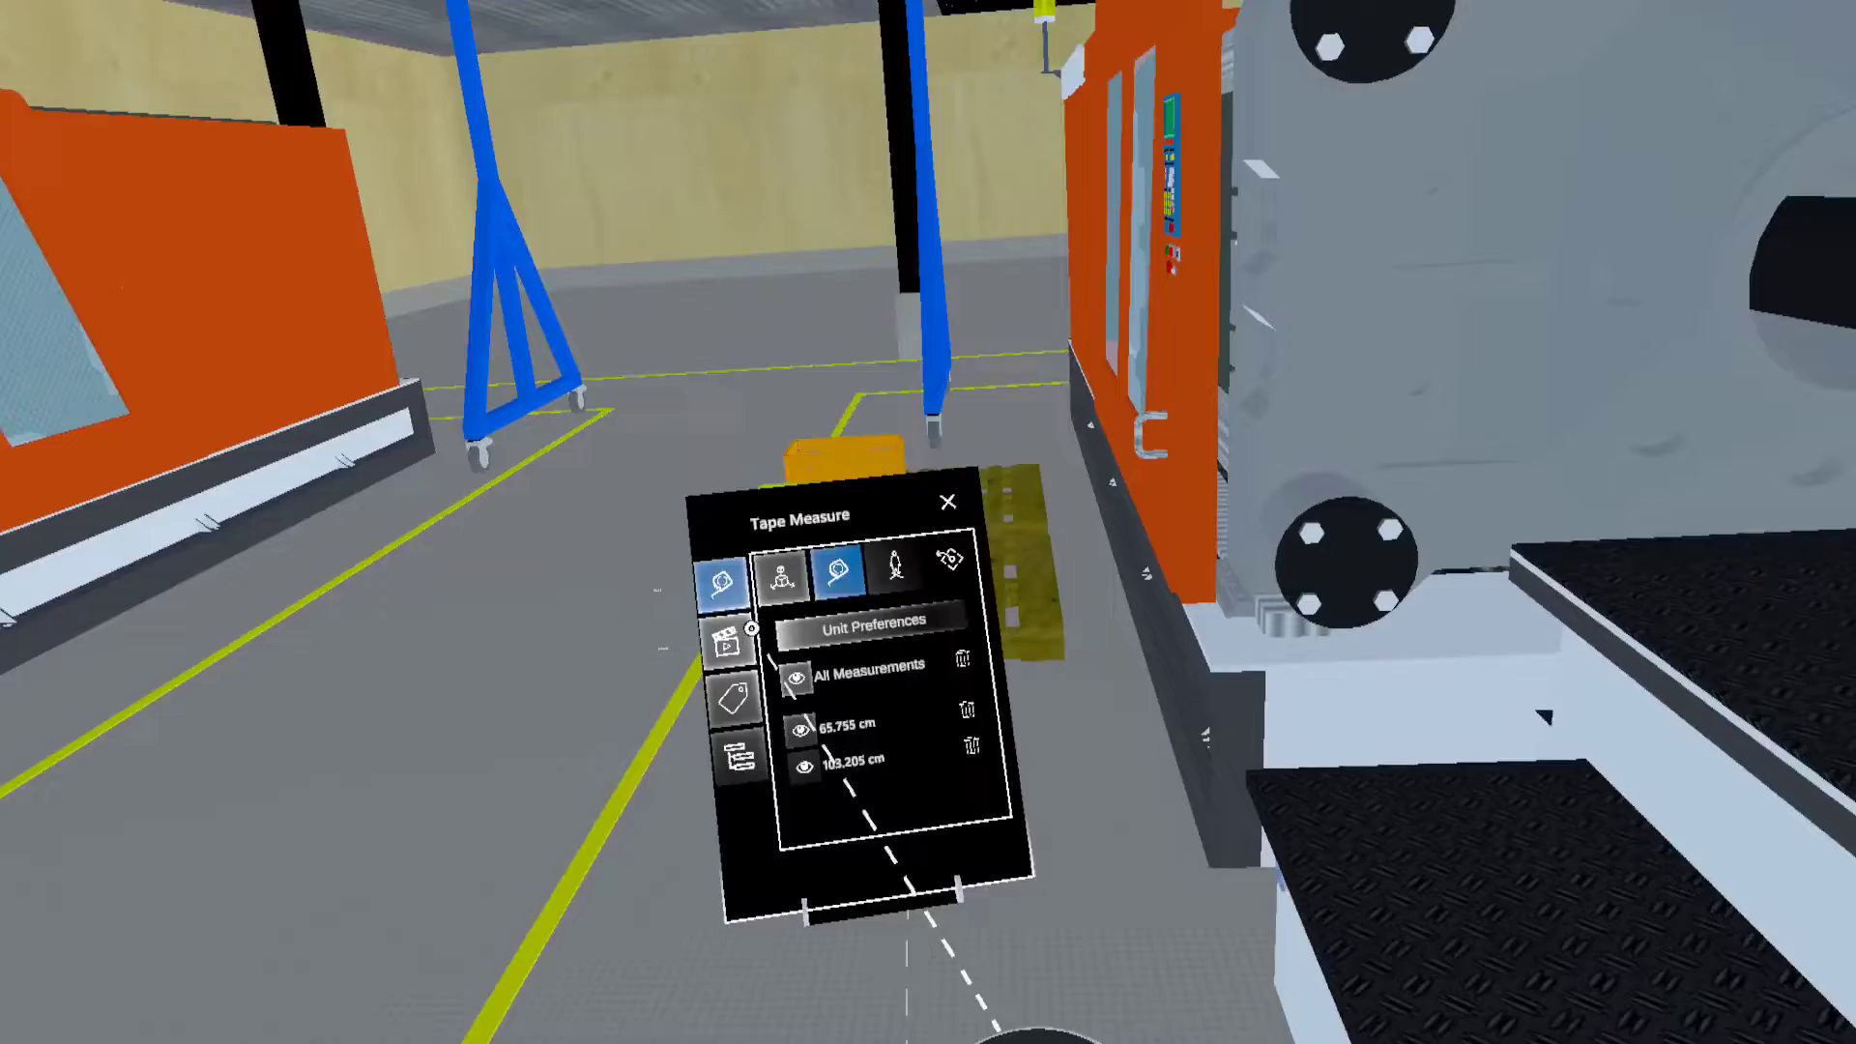
click(896, 569)
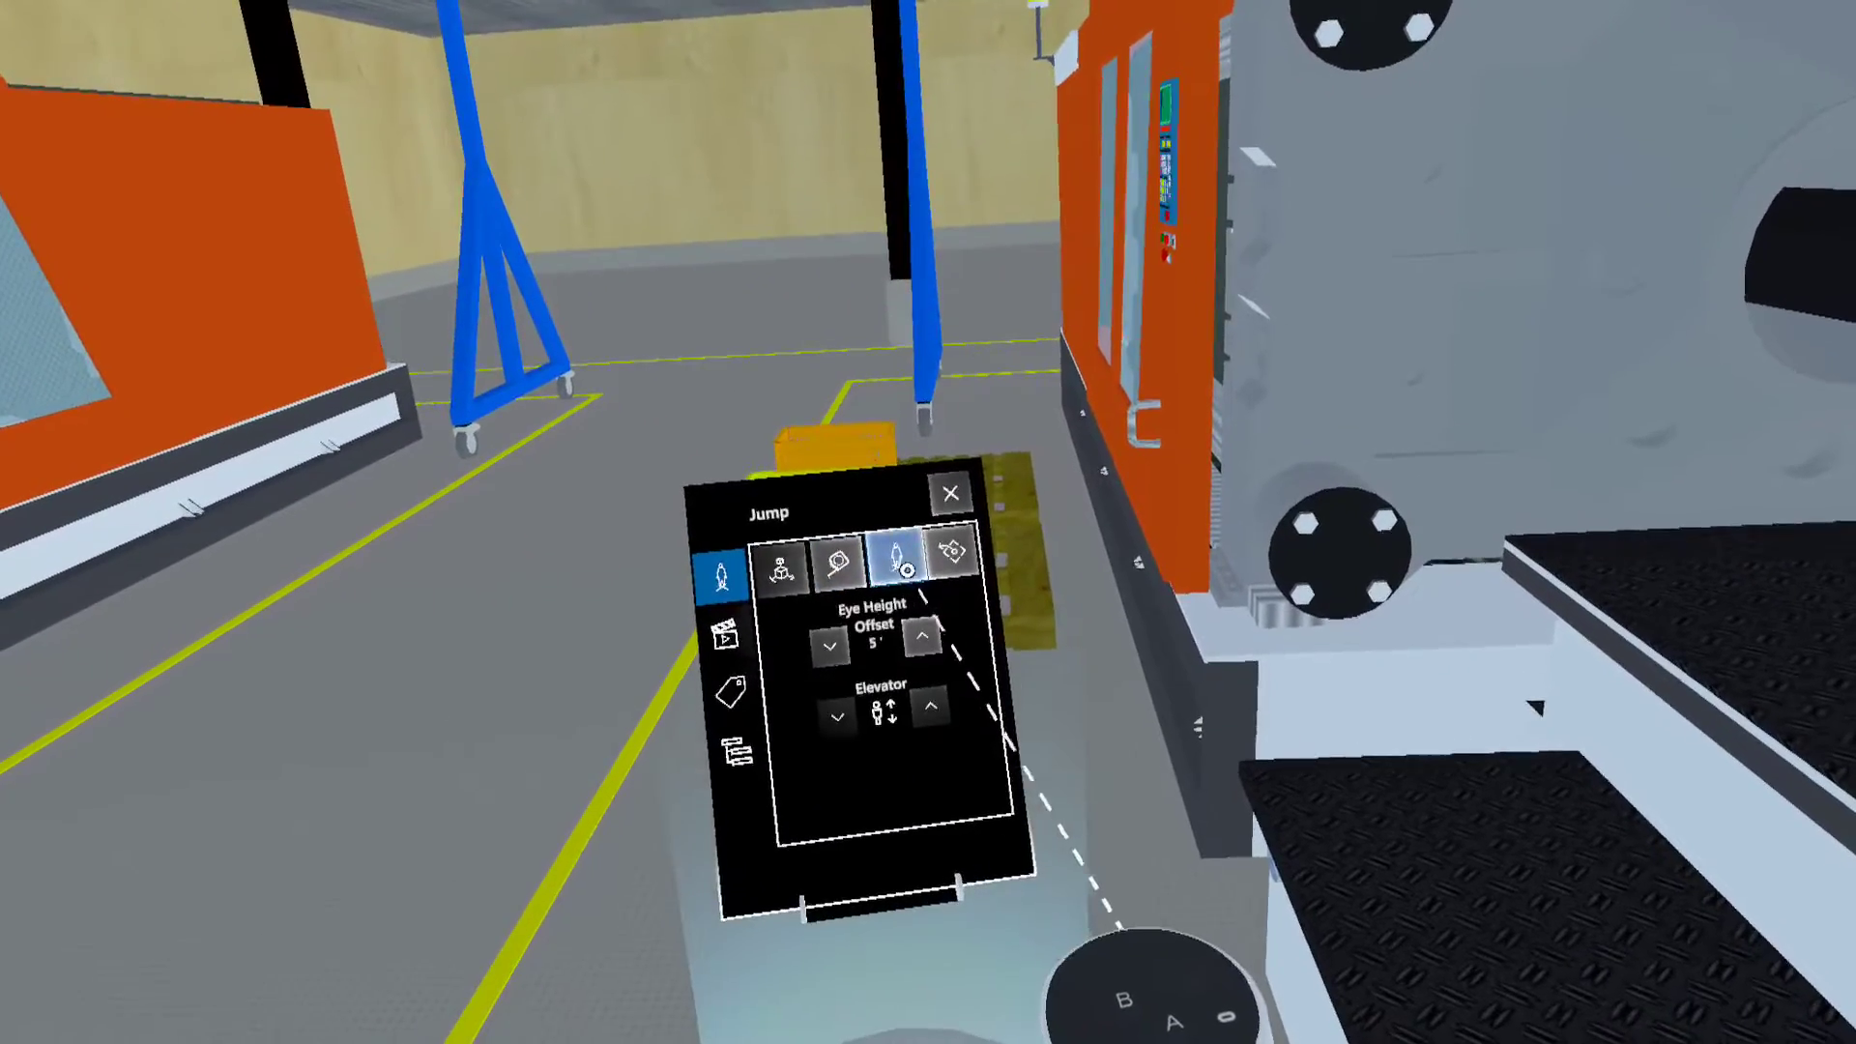
click(954, 548)
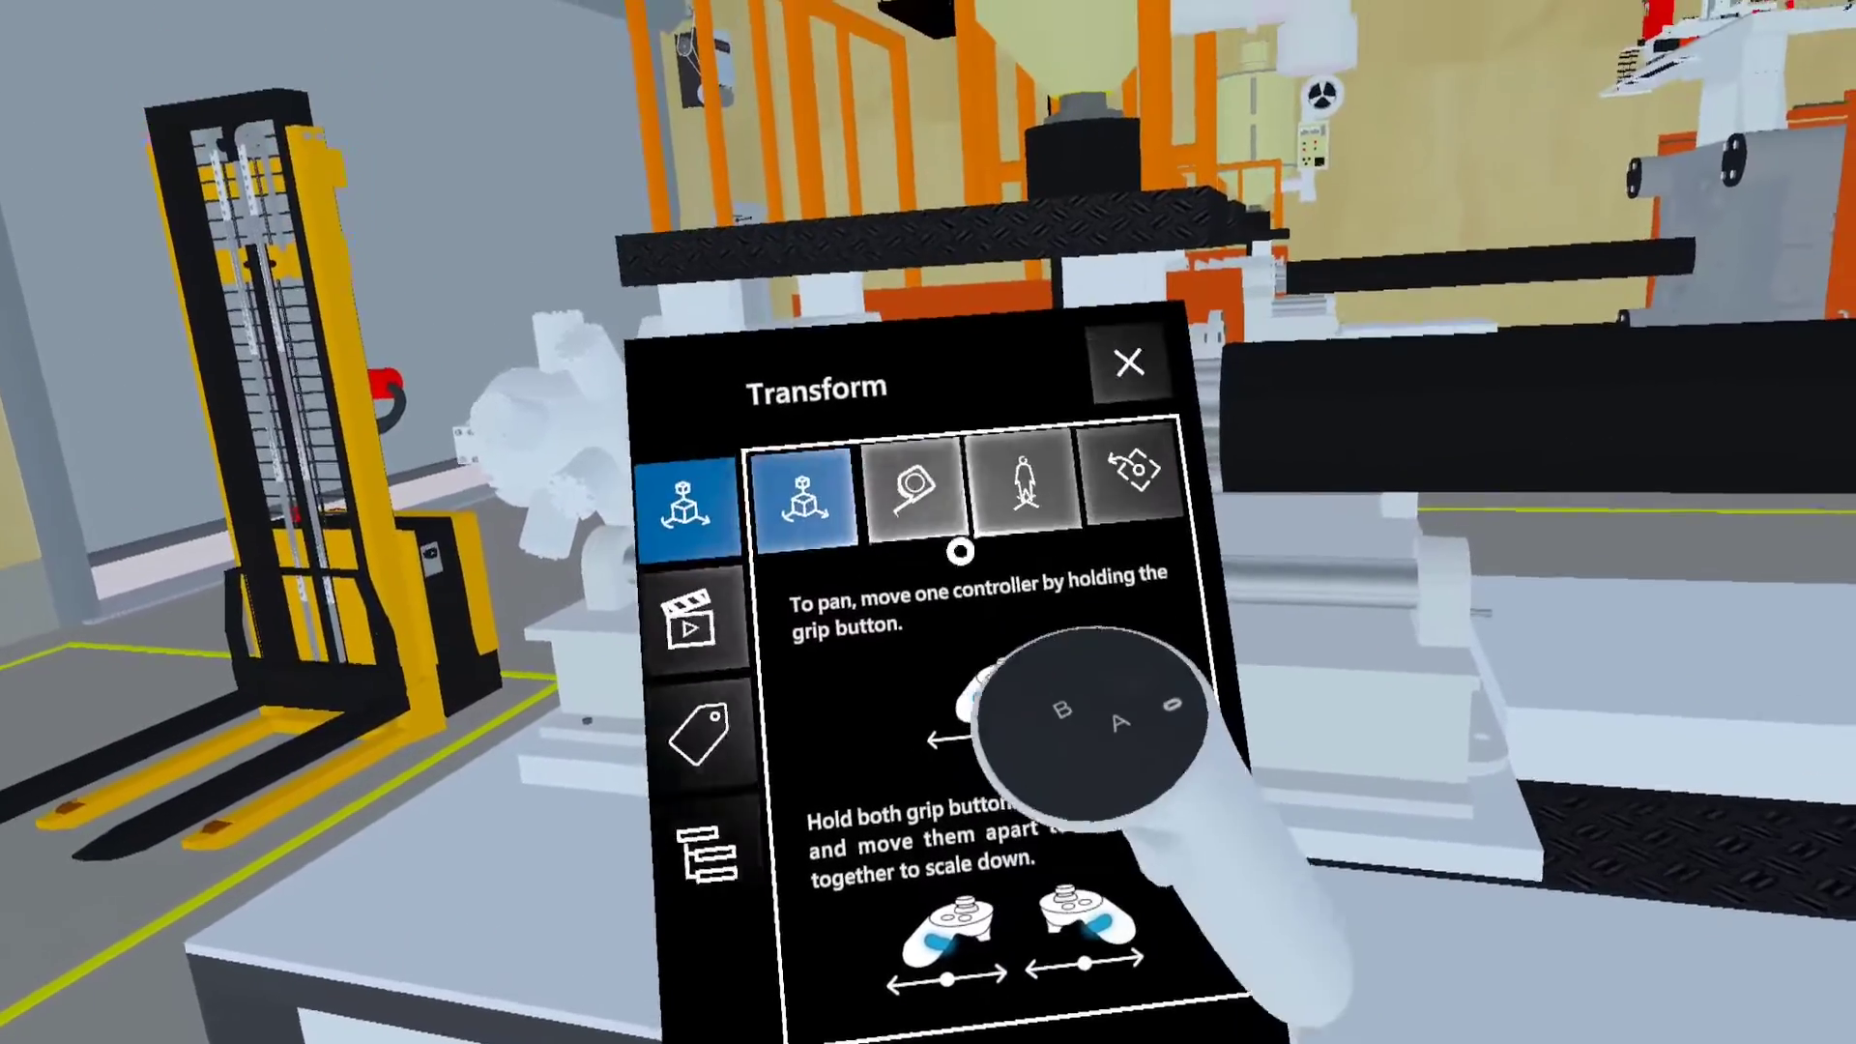
Go from the Tape Measure settings into Immersive mode, standing in the aisle near the yellow forklift
click(916, 498)
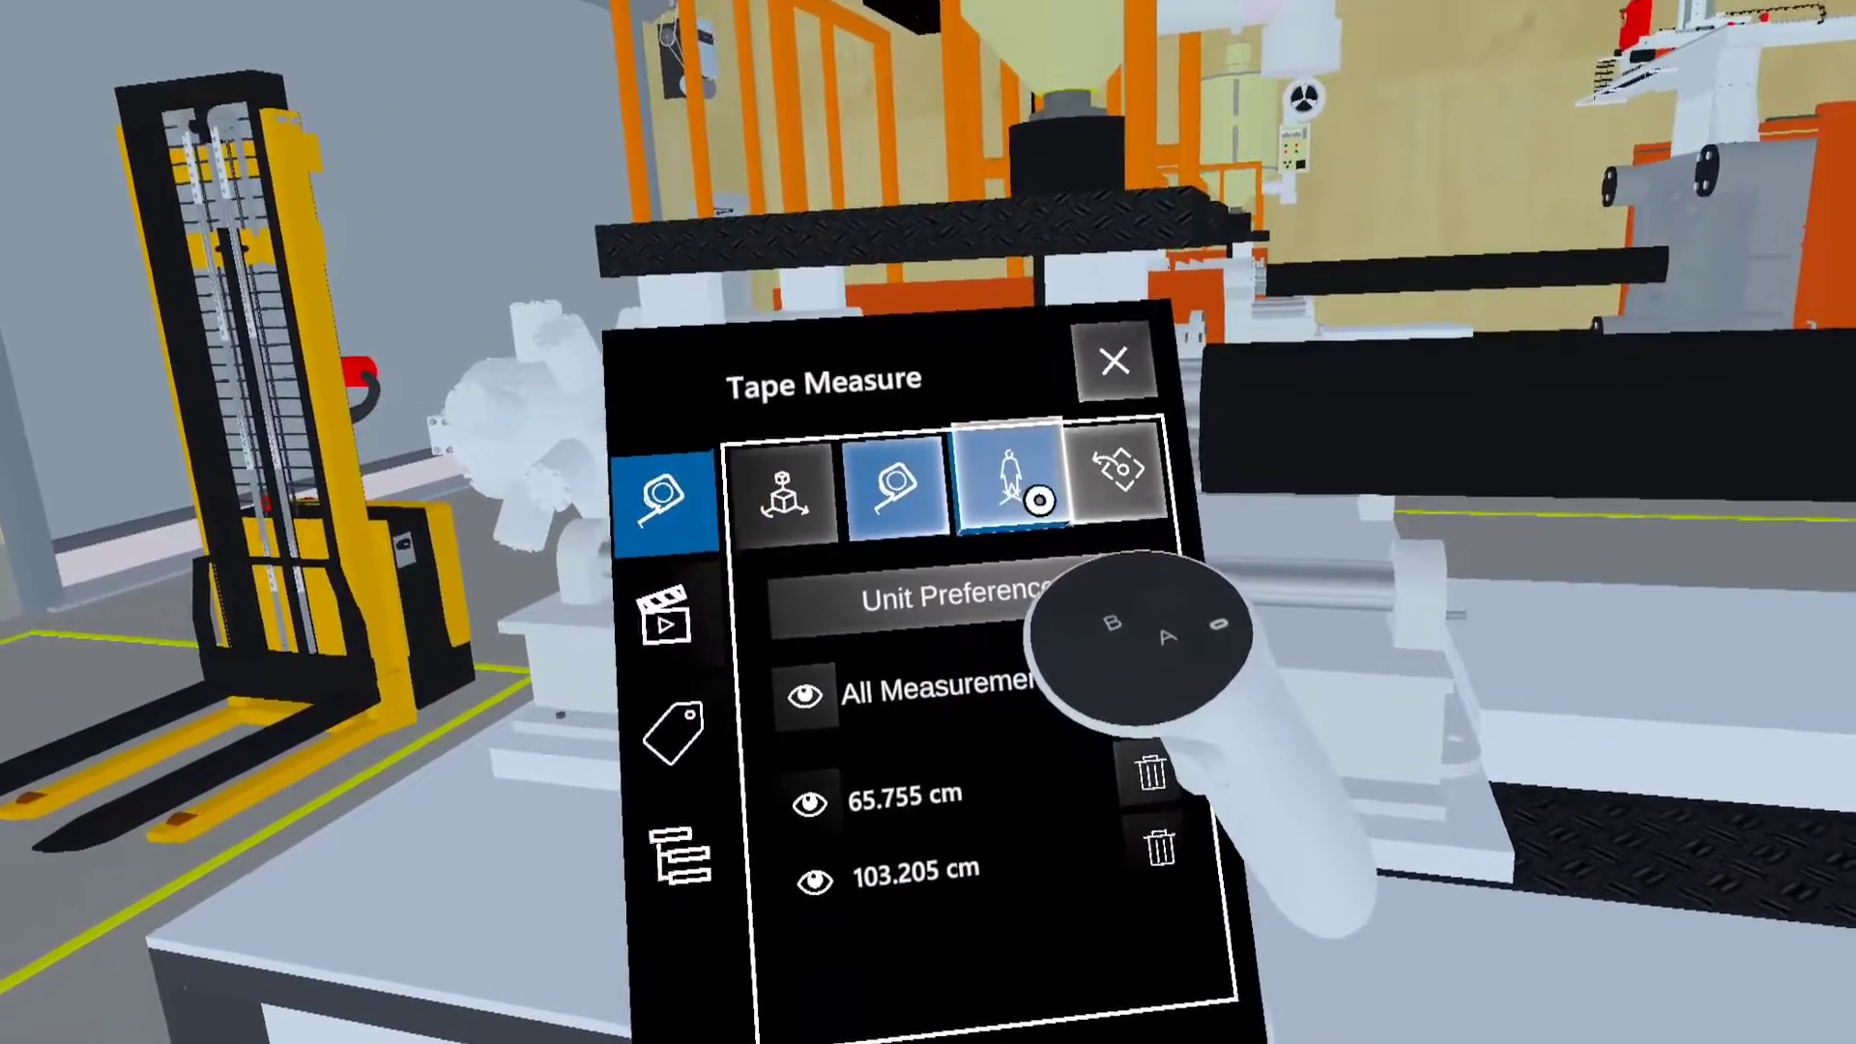
click(1030, 485)
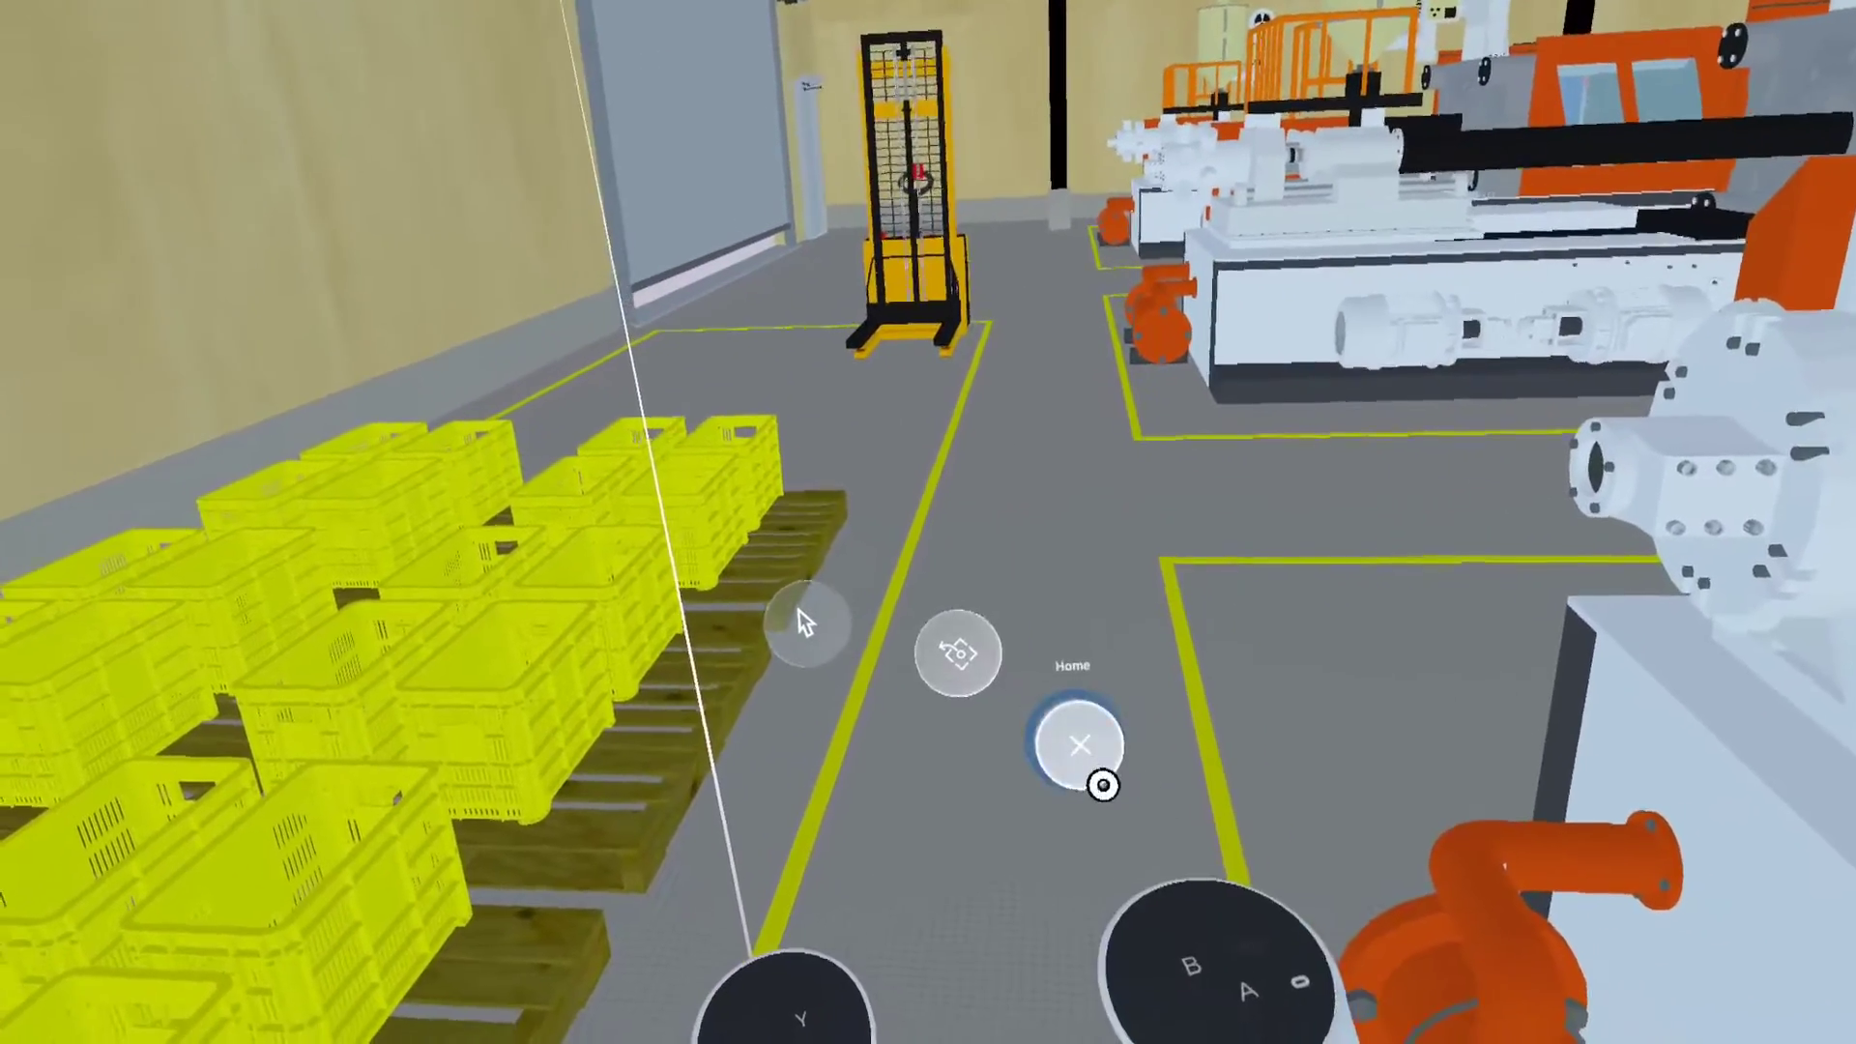
Choose Home from the radial menu to leave the life-size factory for the empty-table home space
click(991, 664)
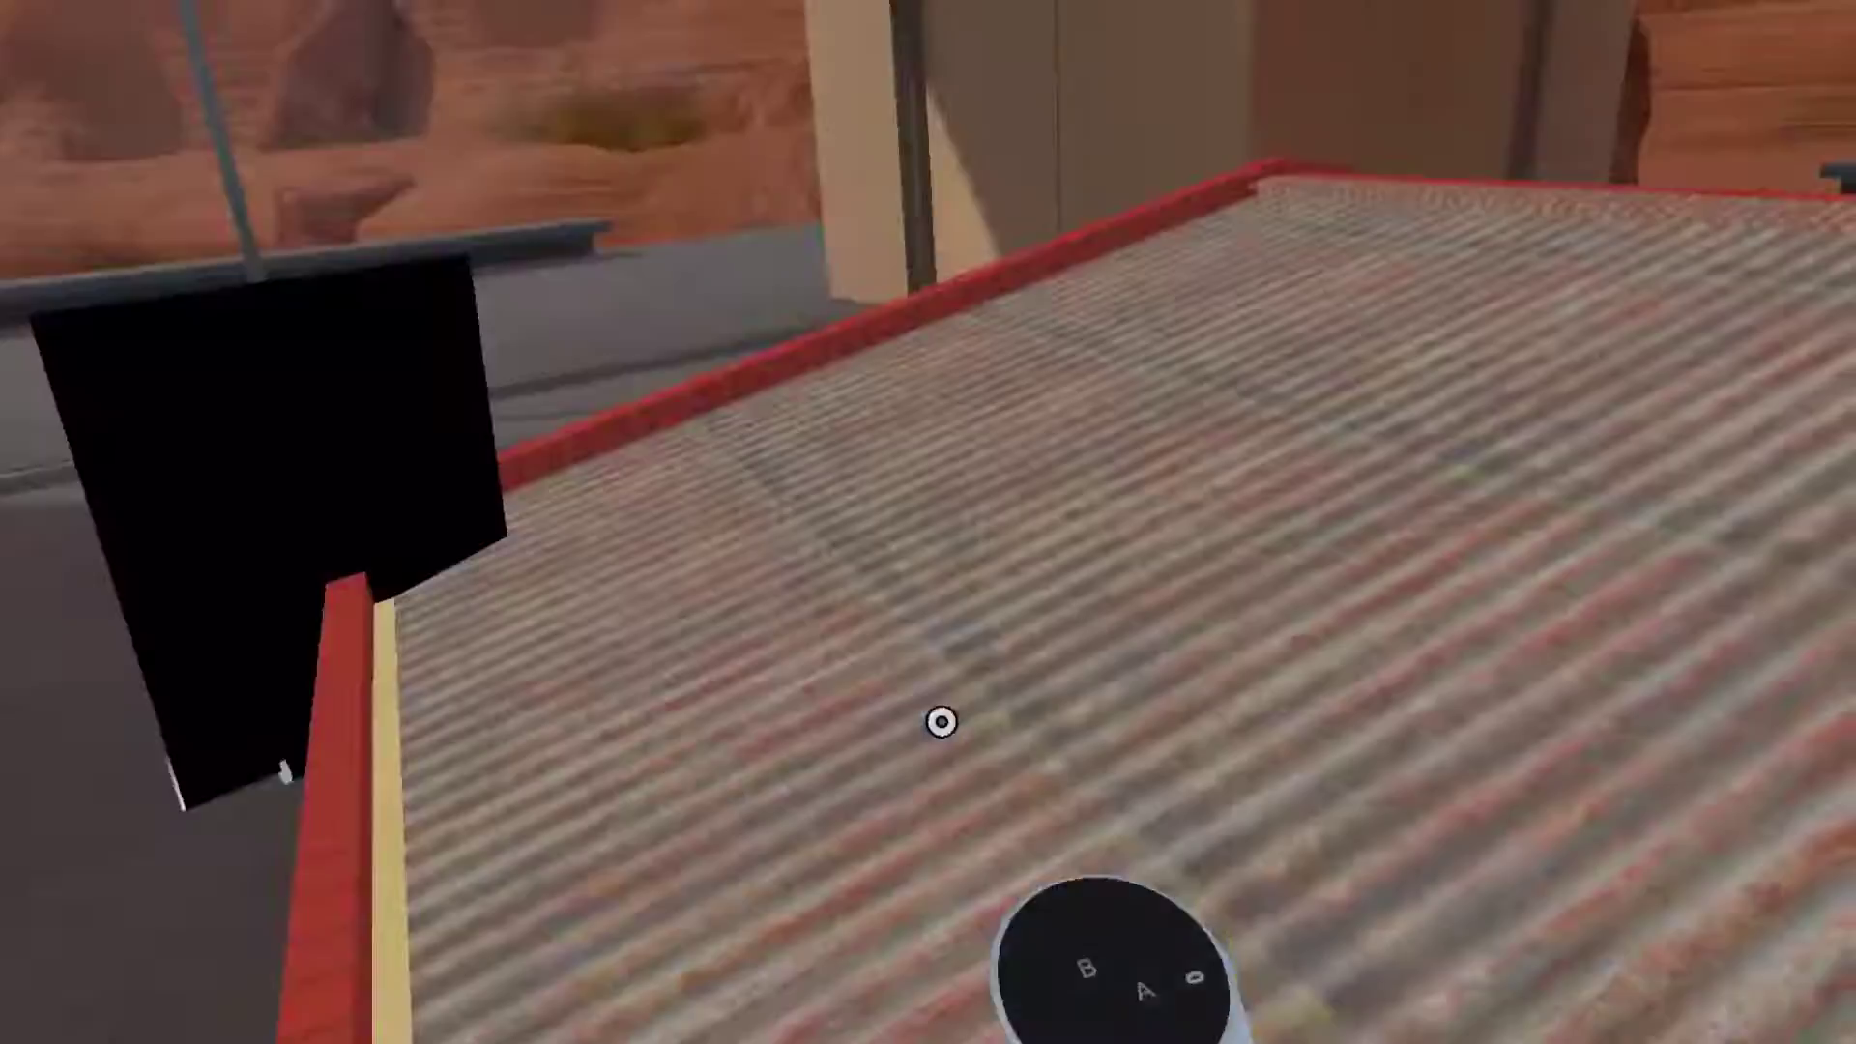